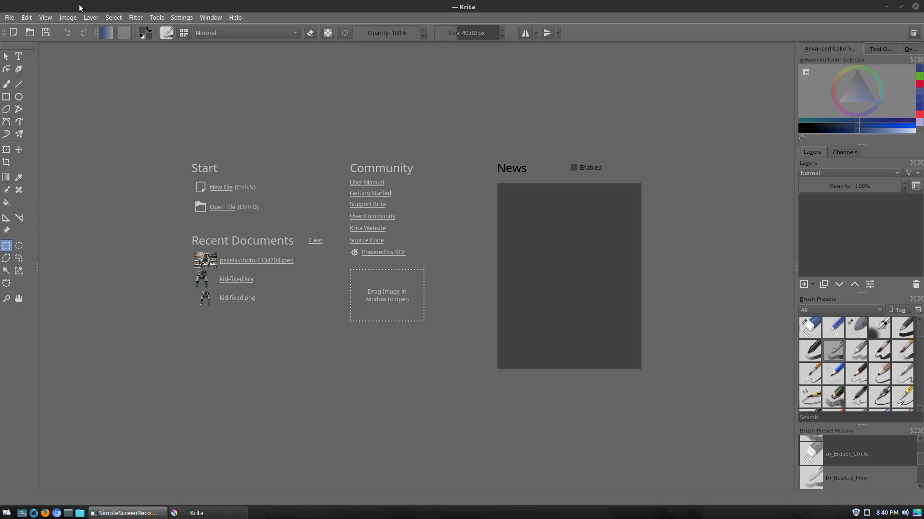
left_click(10, 18)
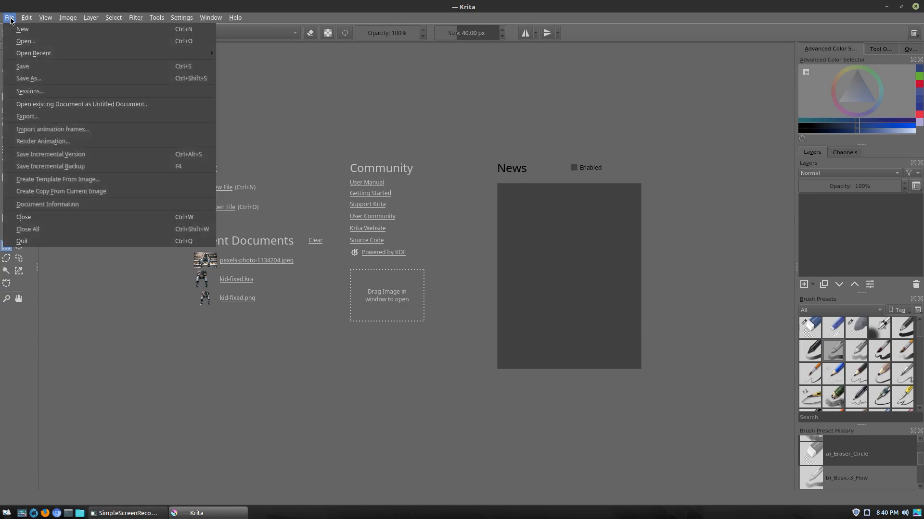
left_click(31, 41)
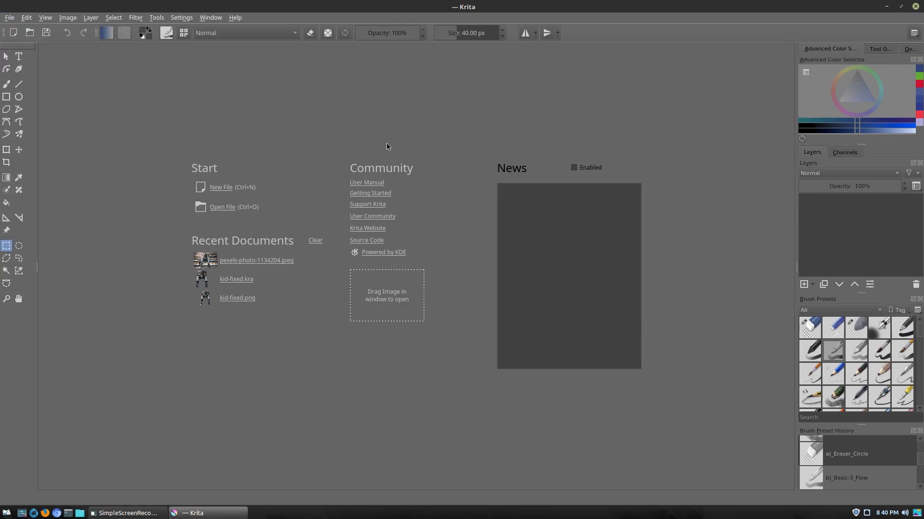
left_click(583, 329)
Step: Start a new custom document at 300 ppi with the CMYK/Alpha color model
left_click(220, 187)
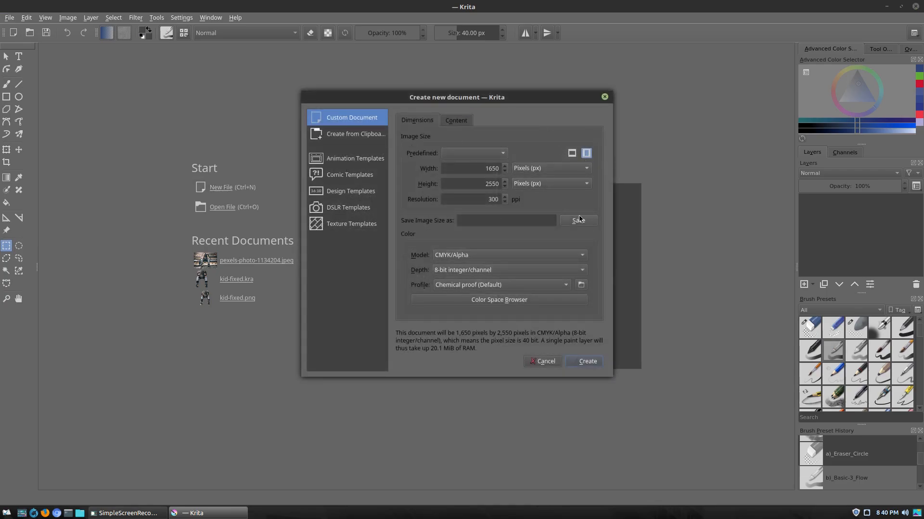
left_click(484, 200)
double_click(489, 200)
left_click(582, 258)
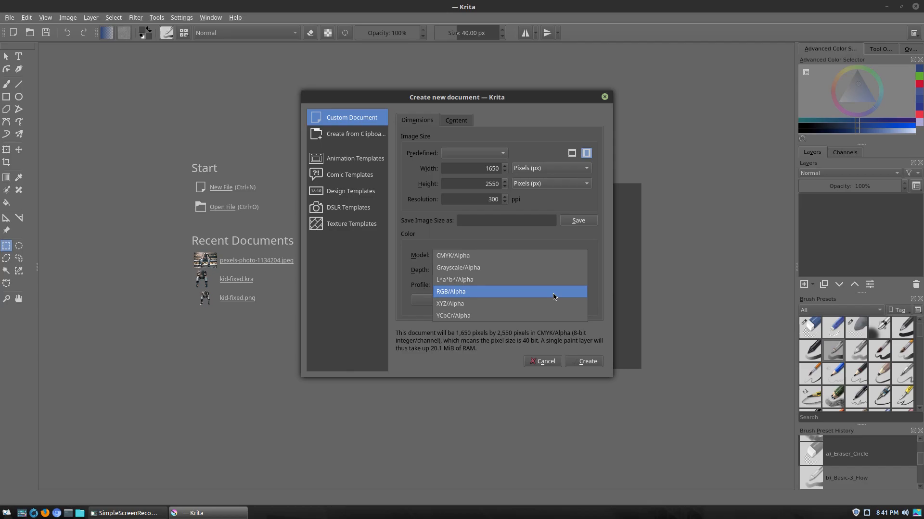
left_click(517, 255)
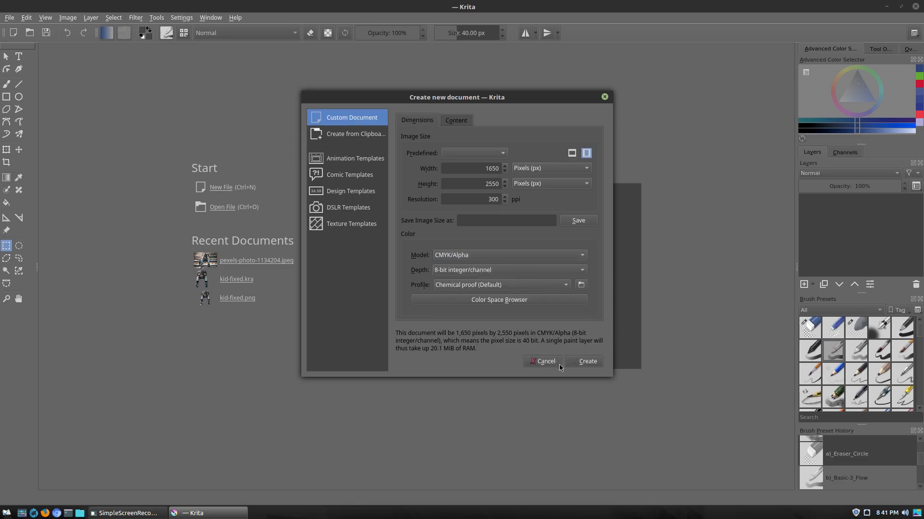
Step: Set the width and height units to inches and create the 5.50 by 8.50 inch document
left_click(549, 172)
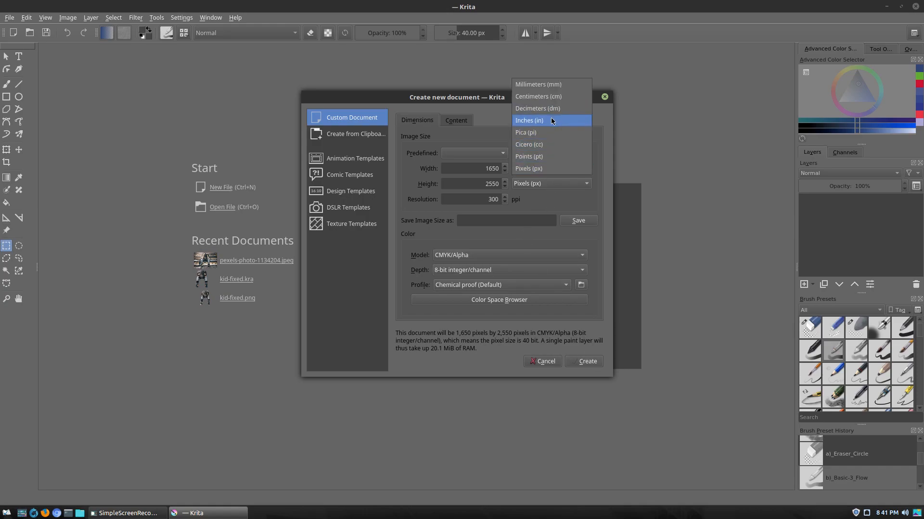
left_click(552, 121)
left_click(552, 183)
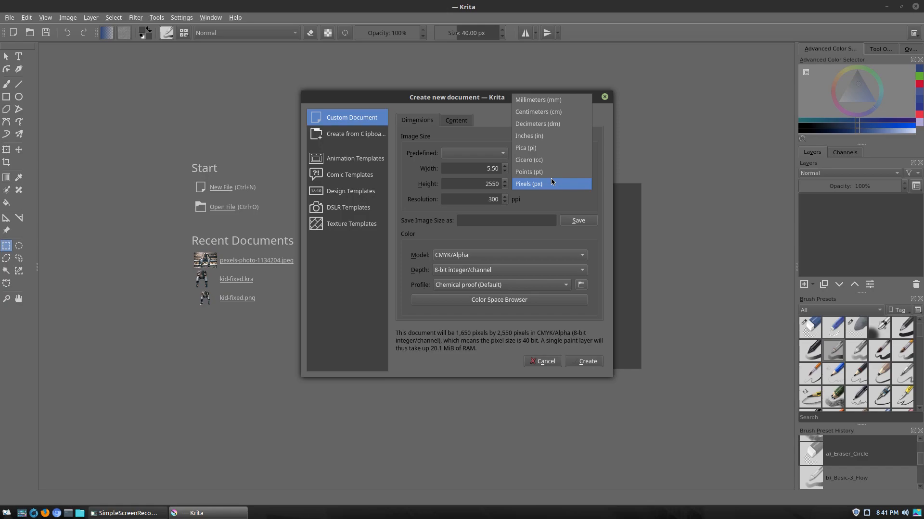
left_click(559, 135)
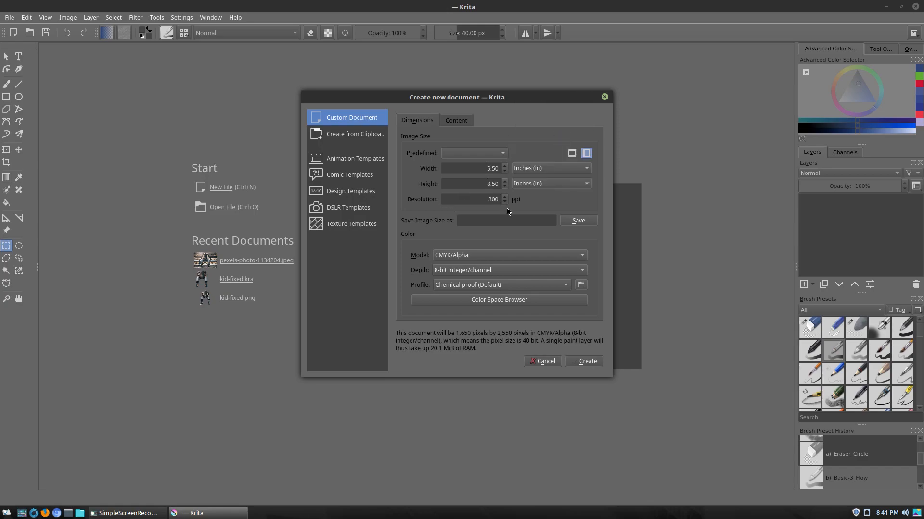
left_click(588, 362)
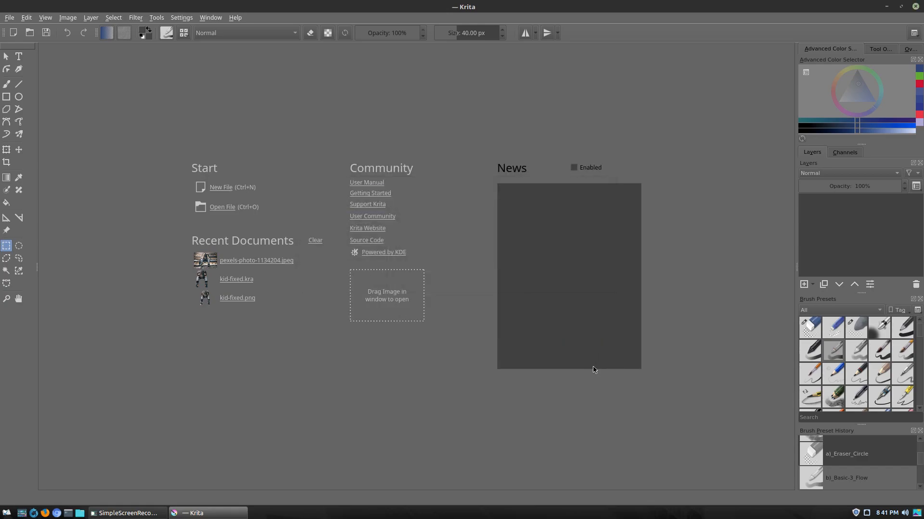
scroll(599, 247, "down", 1)
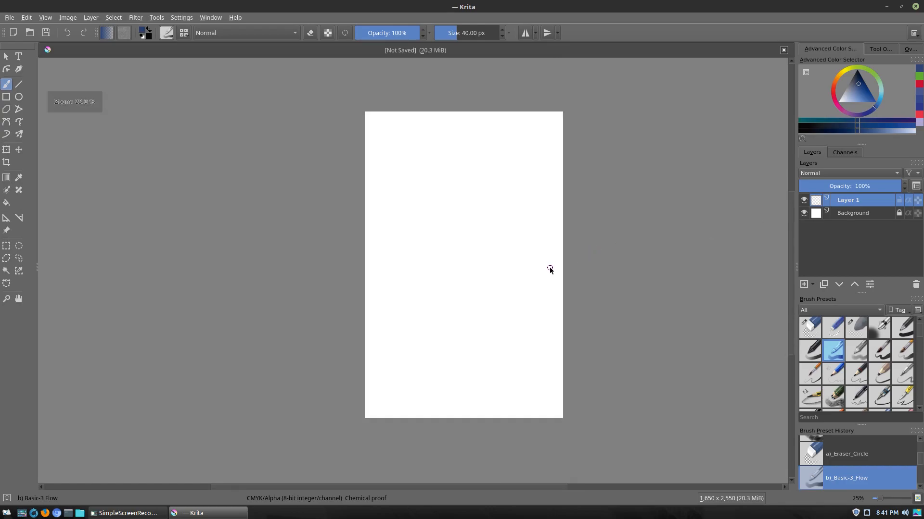
scroll(550, 270, "up", 1)
scroll(510, 258, "down", 2)
scroll(510, 260, "up", 2)
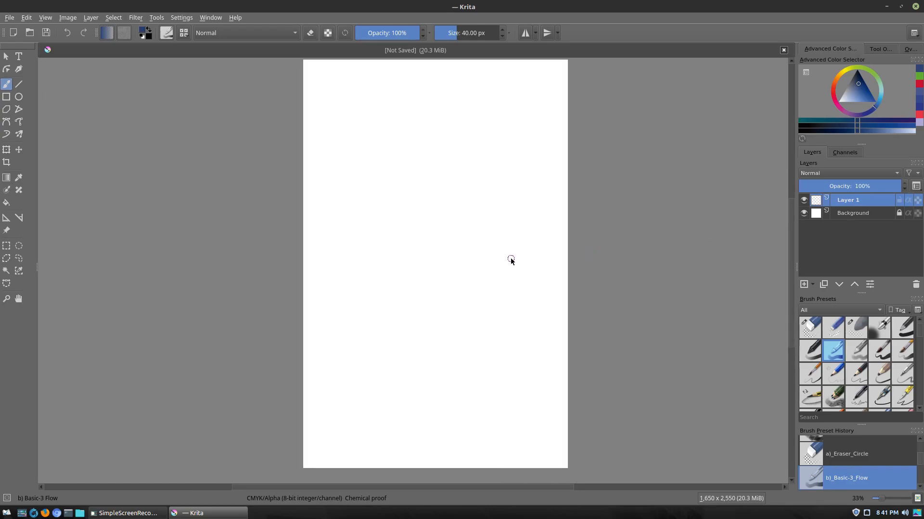
left_click_drag(504, 255, 484, 260)
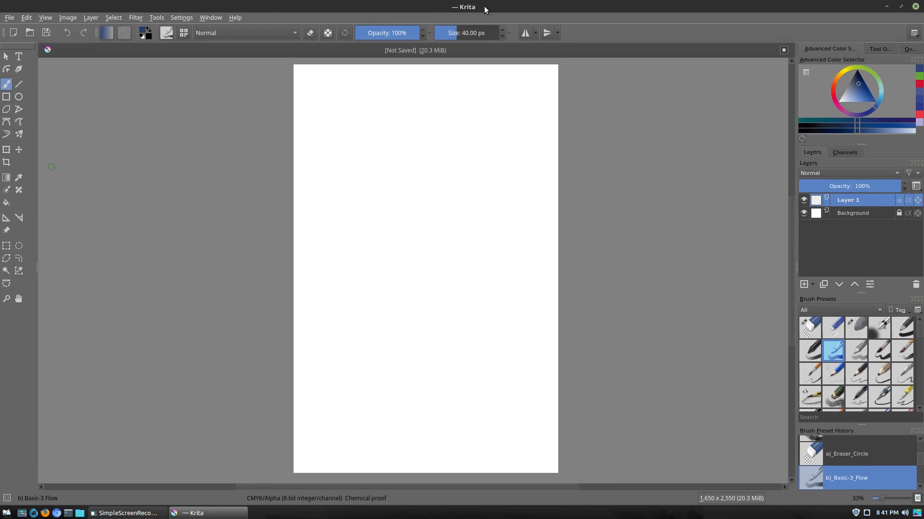
left_click(10, 18)
mouse_move(44, 17)
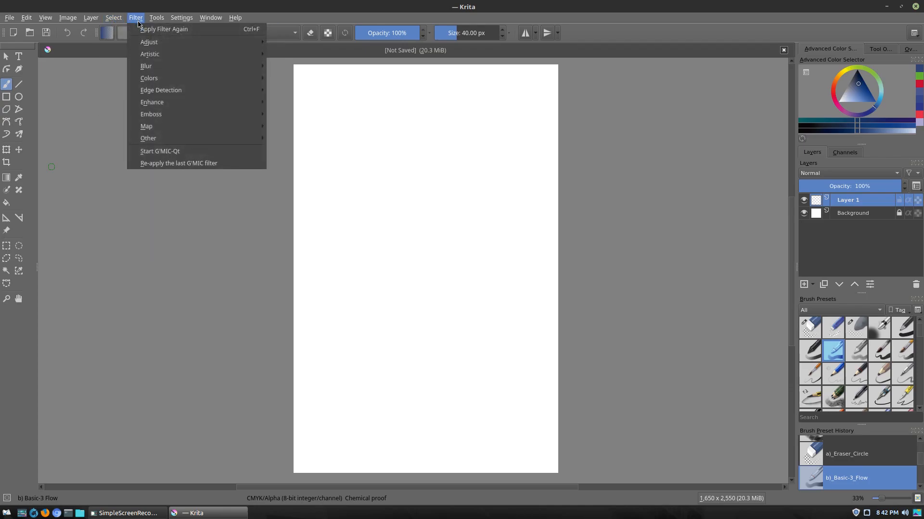
mouse_move(174, 45)
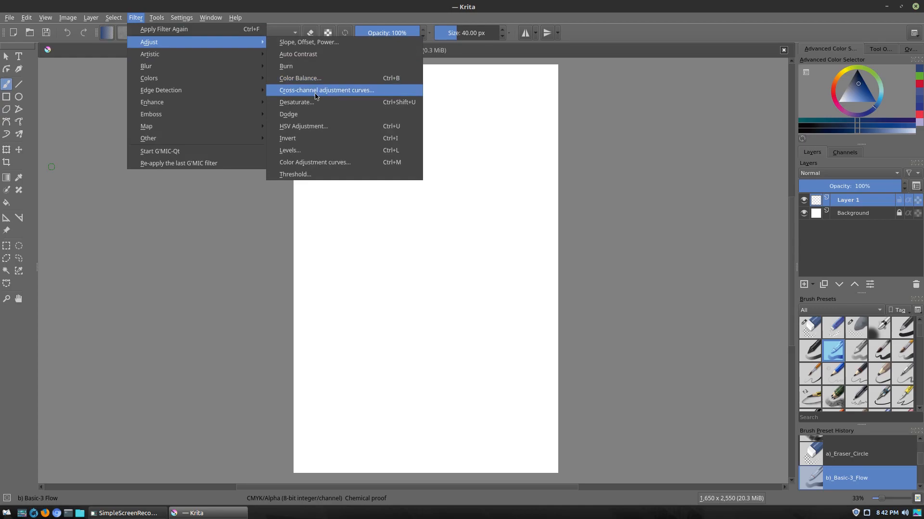
mouse_move(201, 53)
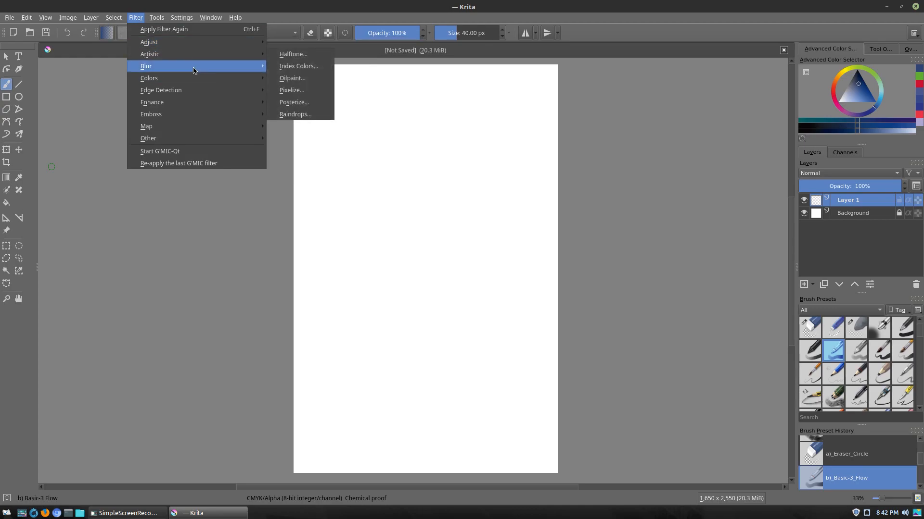
mouse_move(188, 78)
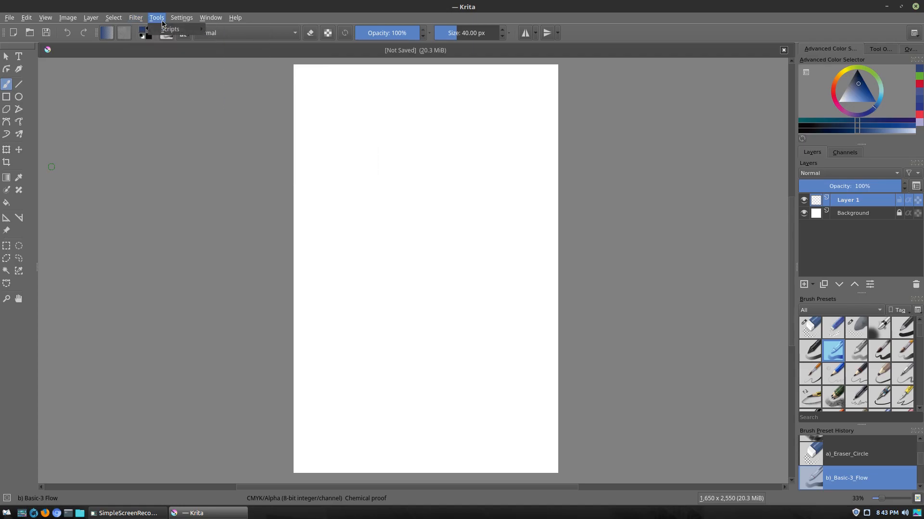
mouse_move(181, 19)
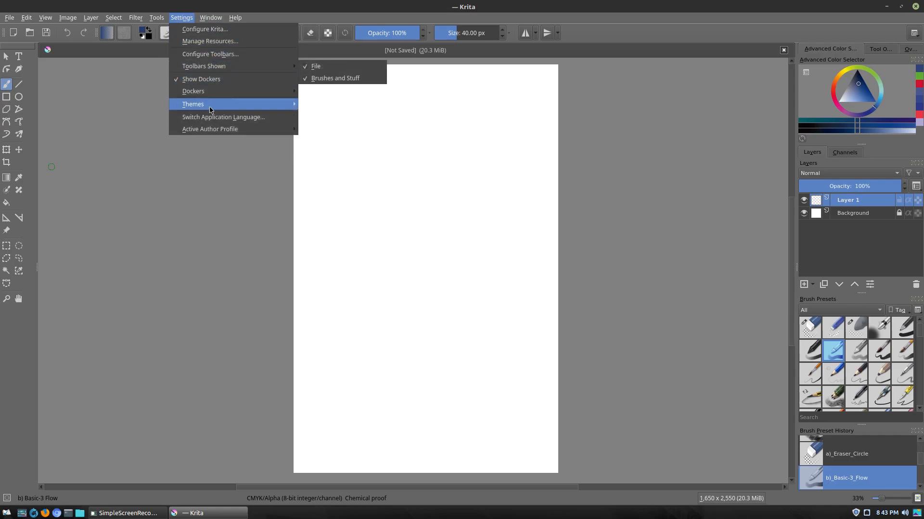
mouse_move(219, 105)
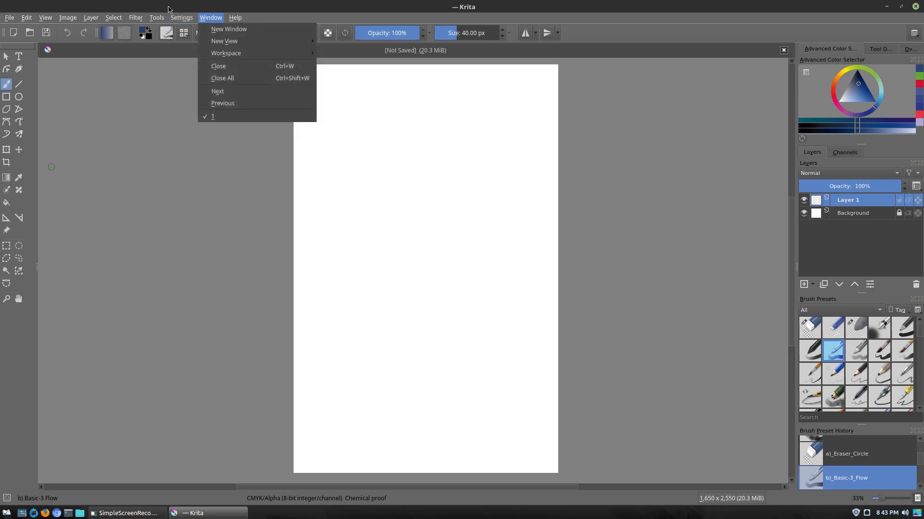
left_click(211, 17)
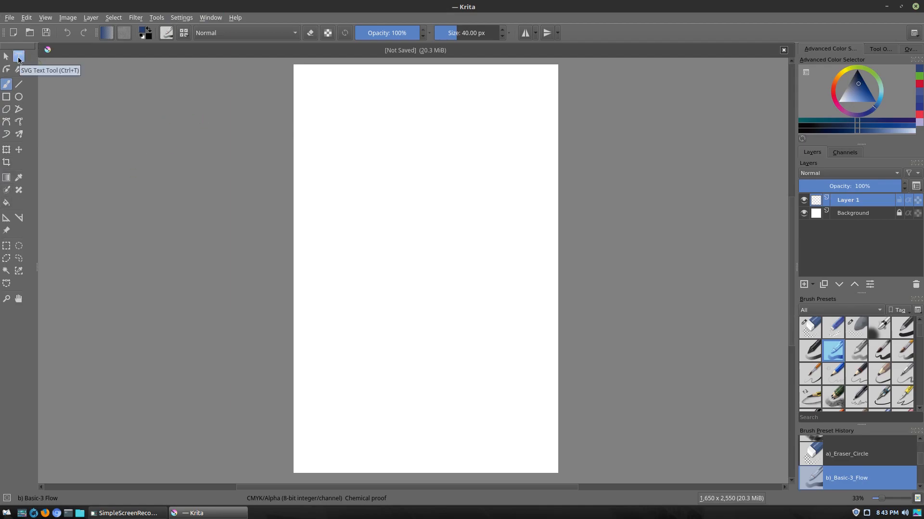
Step: Add a text box across the upper part of the page and replace its placeholder with "Test Text"
left_click(18, 58)
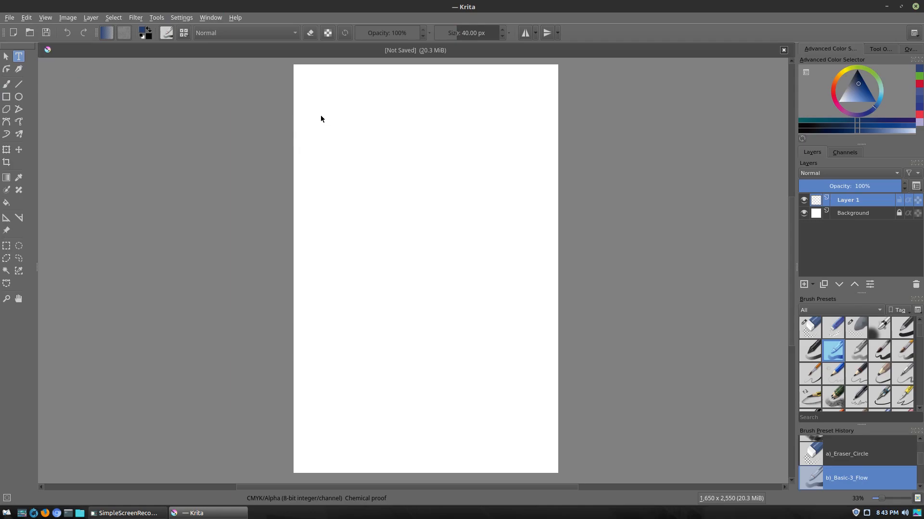
left_click_drag(320, 117, 373, 136)
mouse_move(536, 177)
left_mouse_down()
mouse_move(509, 231)
mouse_move(542, 186)
left_mouse_up()
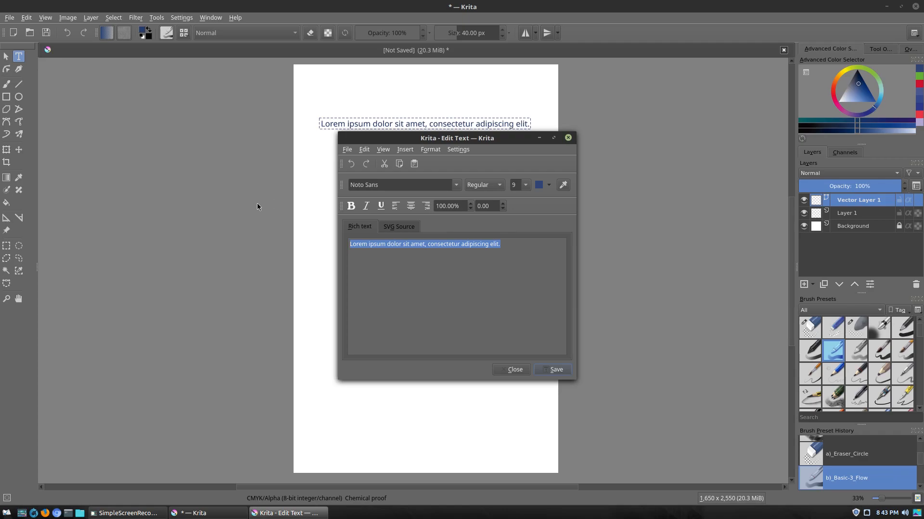
type("Test Te")
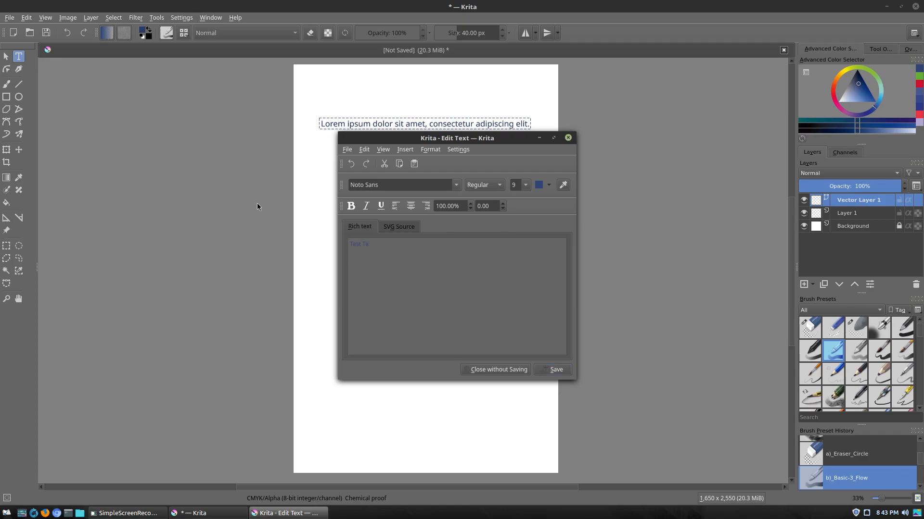
type("xt")
Step: Set the whole text to font size 36, save it to the canvas, and move the text editor off the page
triple_click(381, 242)
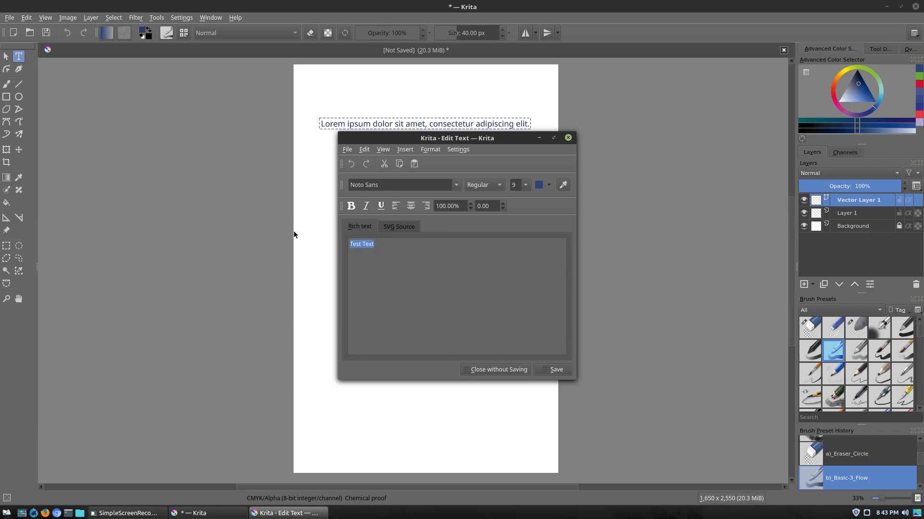
left_click(525, 185)
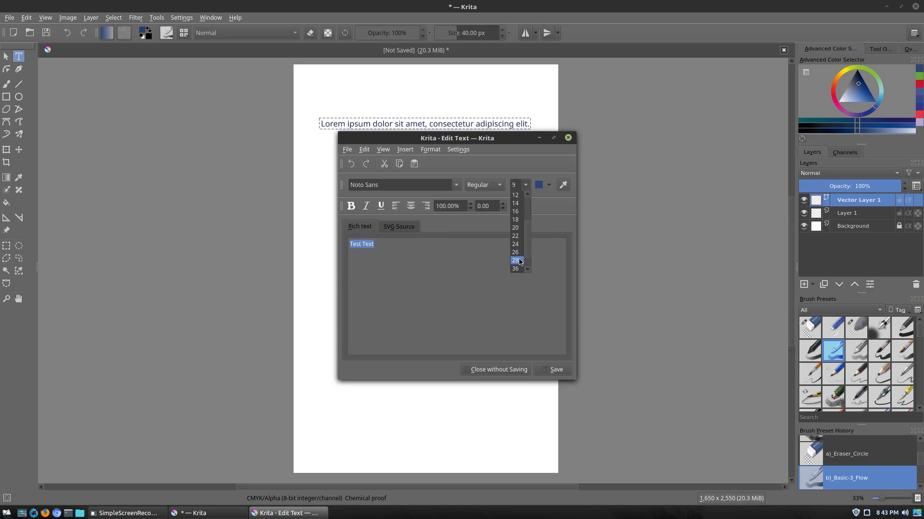
left_click(517, 268)
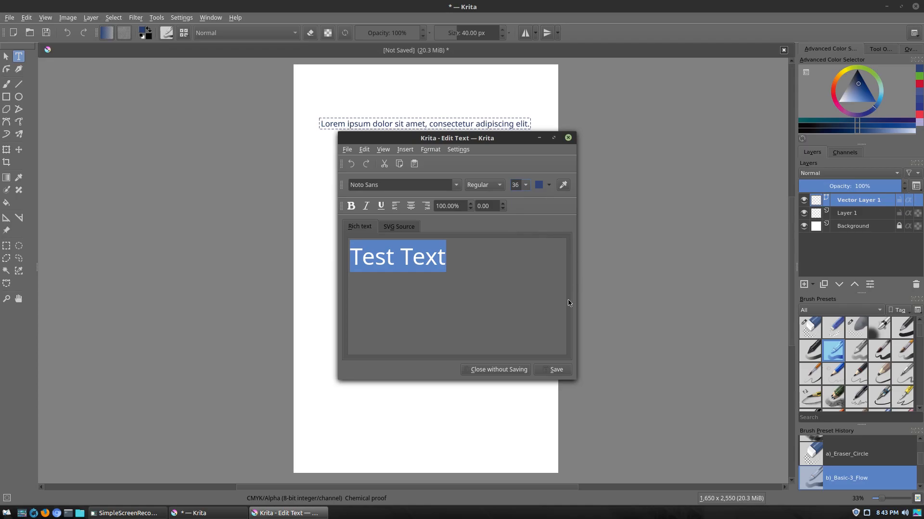
left_click(548, 368)
left_click_drag(497, 141, 743, 168)
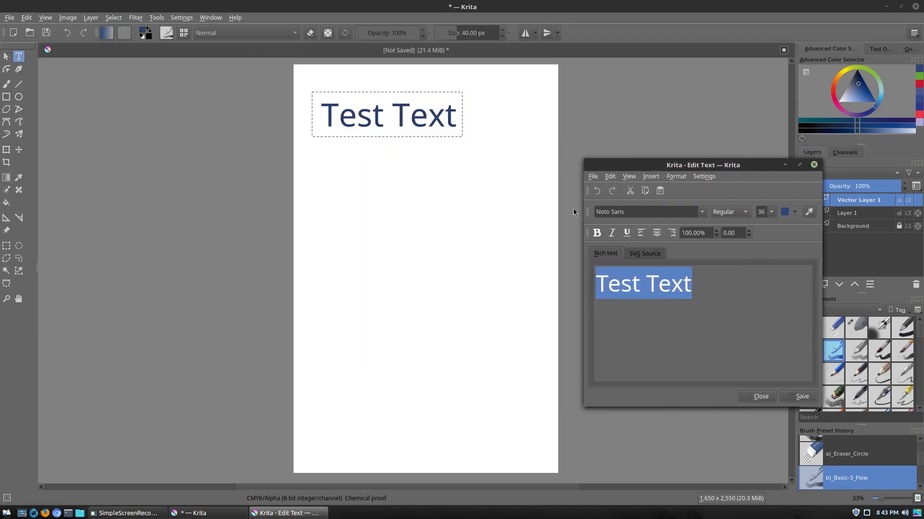
Step: Increase the text's font size to 48 and save it to the canvas
left_click(772, 212)
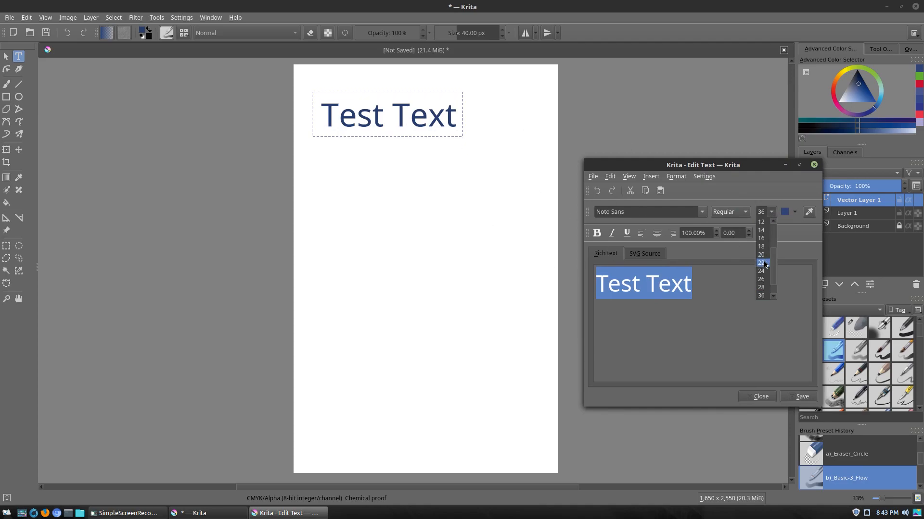
left_click(763, 288)
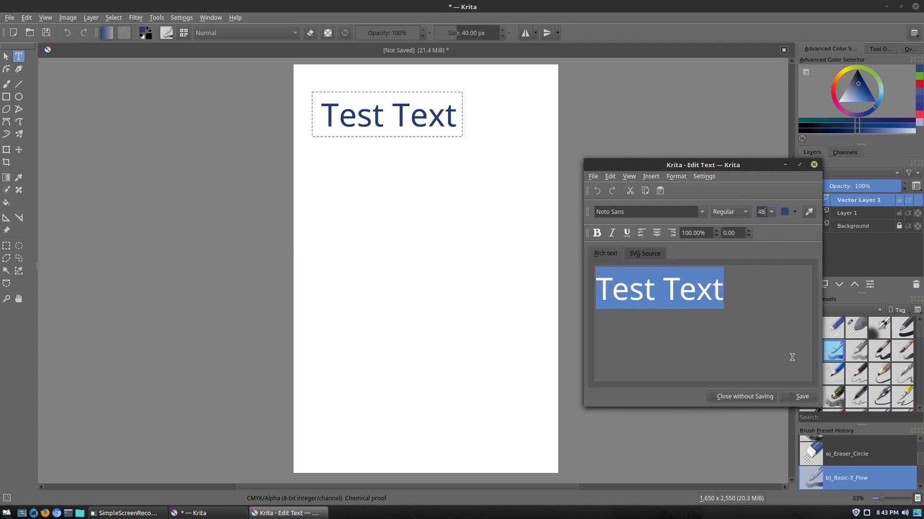
left_click(801, 397)
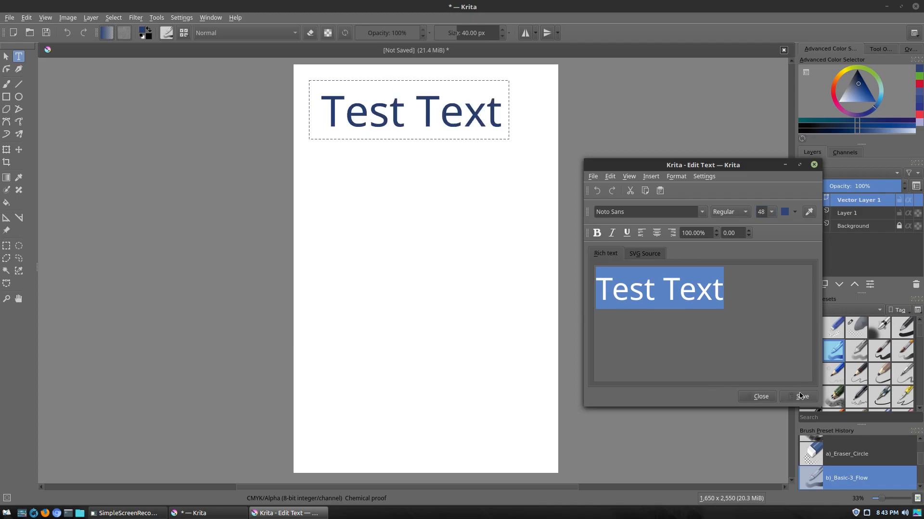
Step: Reduce the text's font size to 40 and save it to the canvas
left_click(772, 216)
left_click(762, 282)
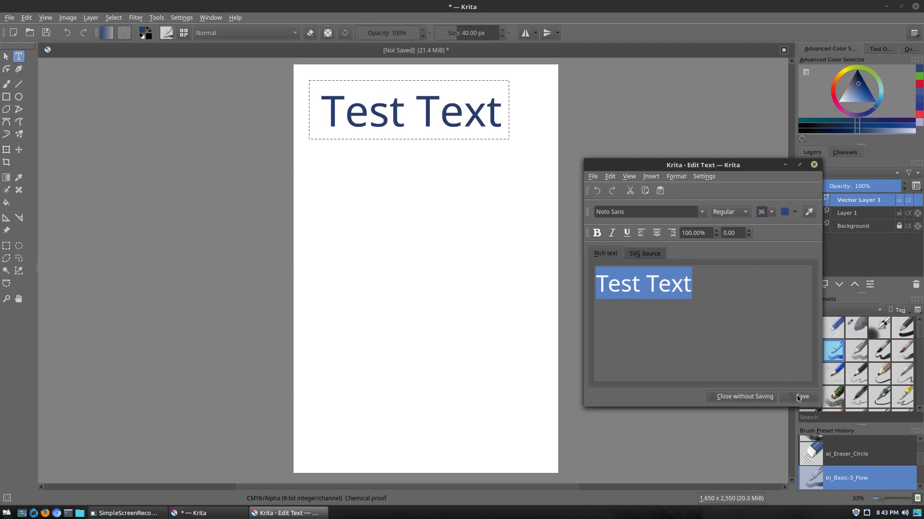
double_click(761, 211)
key("Return")
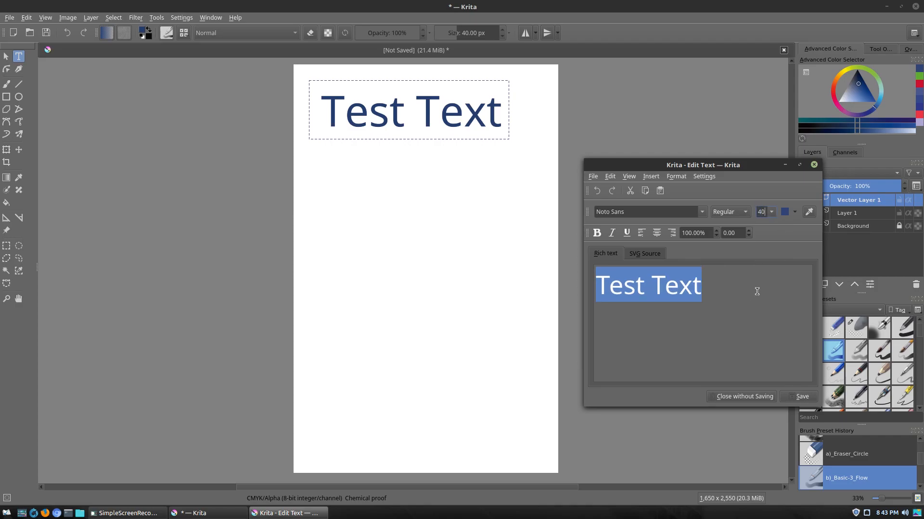
left_click(804, 397)
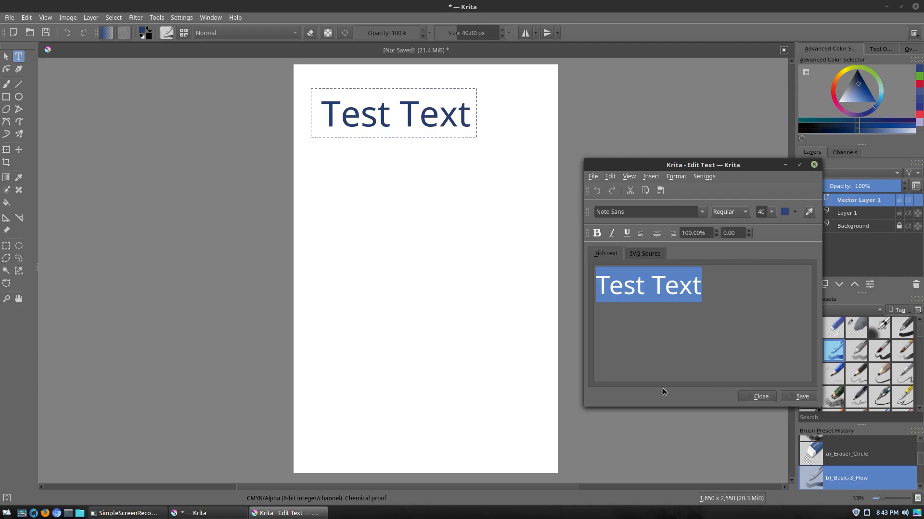
Step: Try the right and left alignments on the text and leave it centered in the text editor
left_click(656, 232)
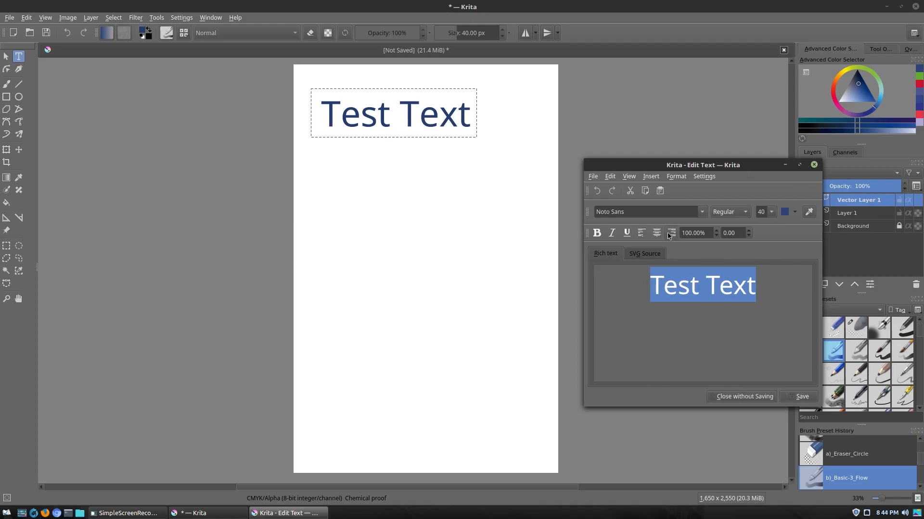
left_click(672, 233)
left_click(640, 233)
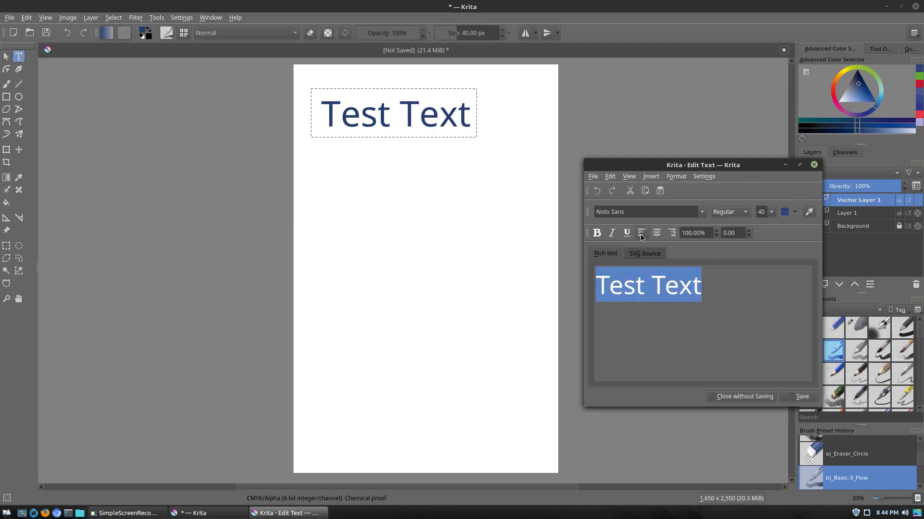
left_click(656, 233)
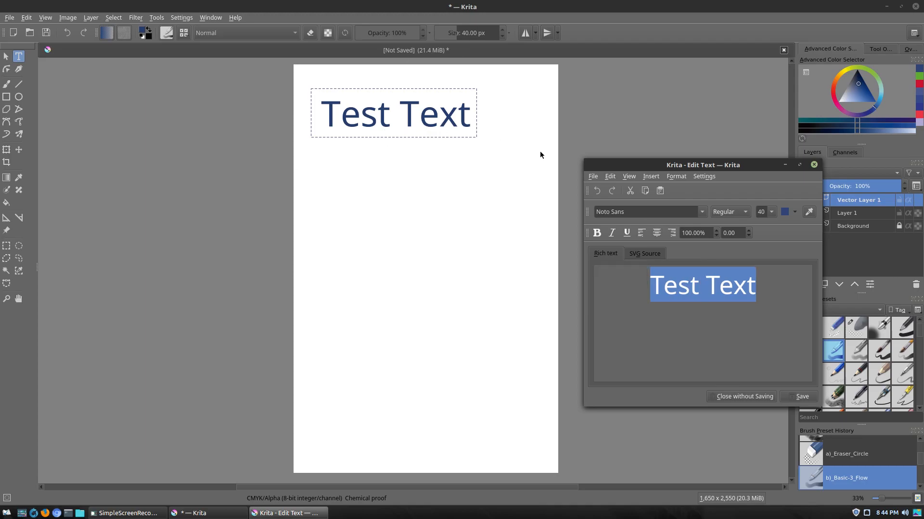
Step: Save the centered text to the canvas, close the text editor, and move the text lower on the page
left_click(803, 399)
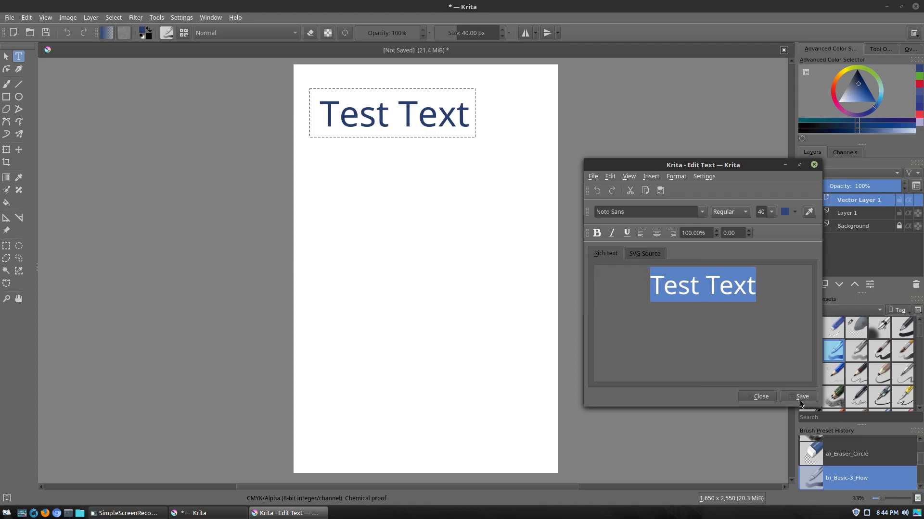
left_click(763, 397)
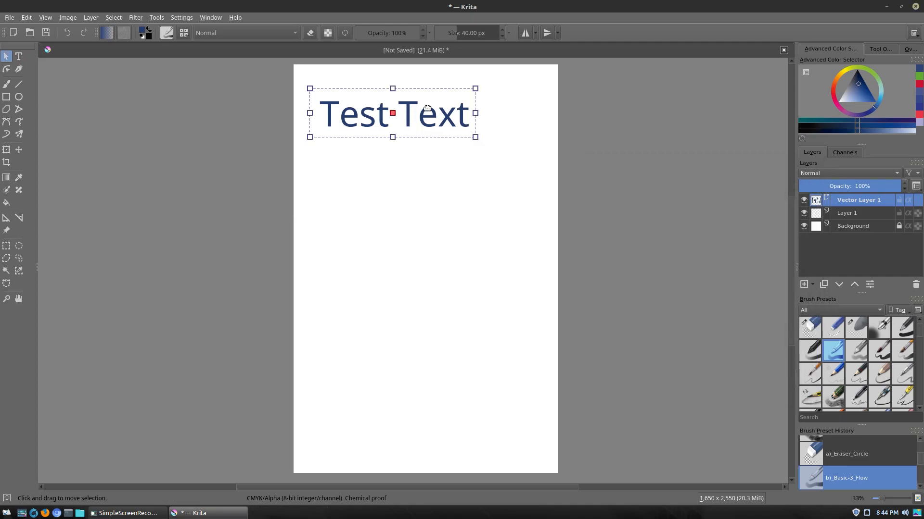
left_click_drag(395, 113, 408, 184)
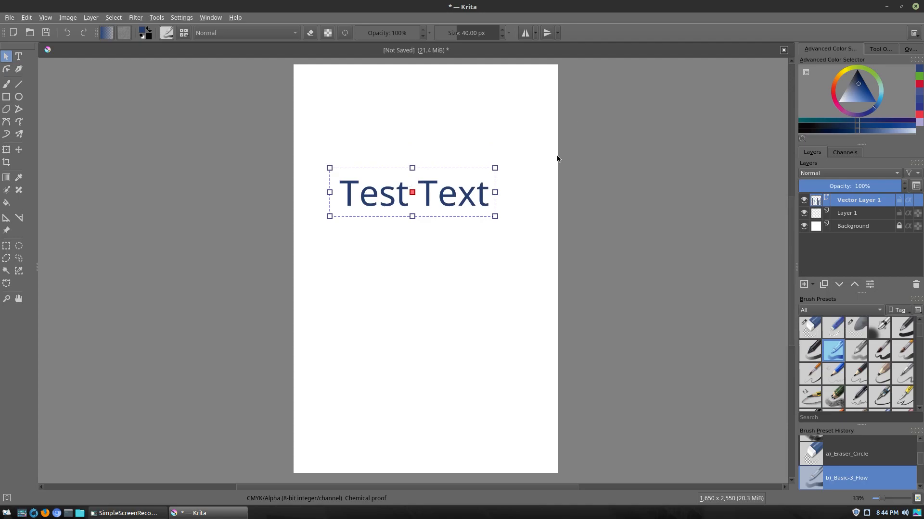
Step: Open the layer styles of Vector Layer 1, uncover the text, and enable the Drop Shadow effect
right_click(889, 206)
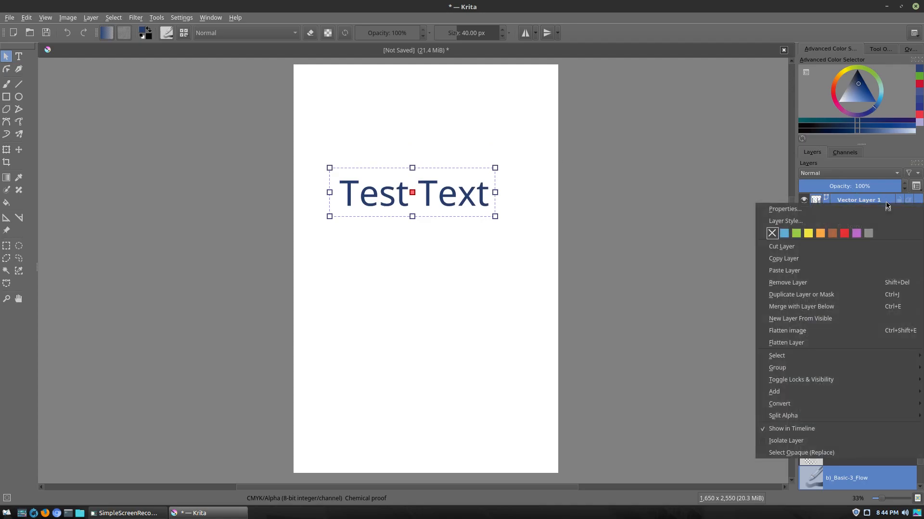
left_click(827, 222)
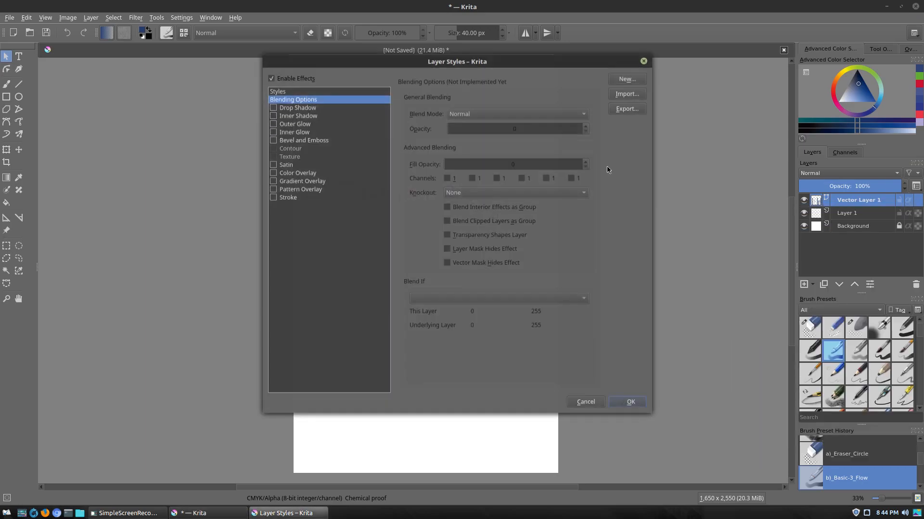
left_click_drag(460, 75, 746, 127)
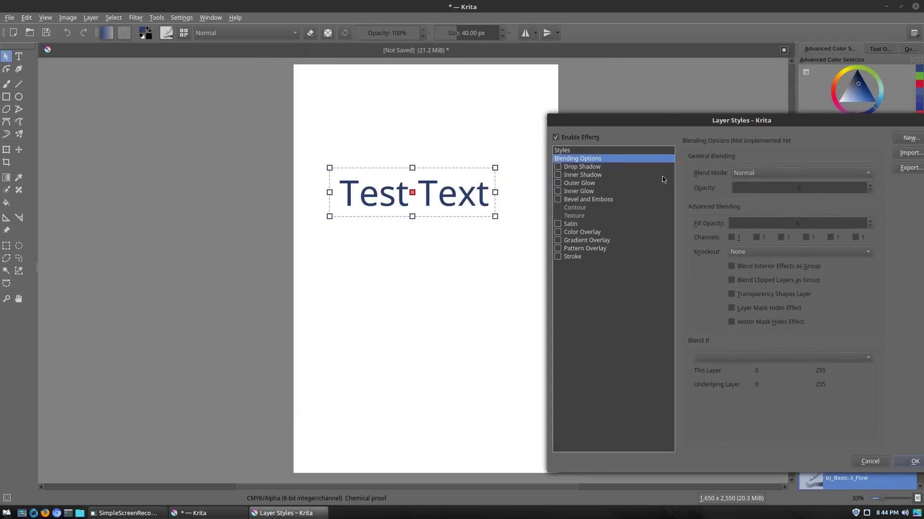
left_click(563, 168)
left_click(559, 167)
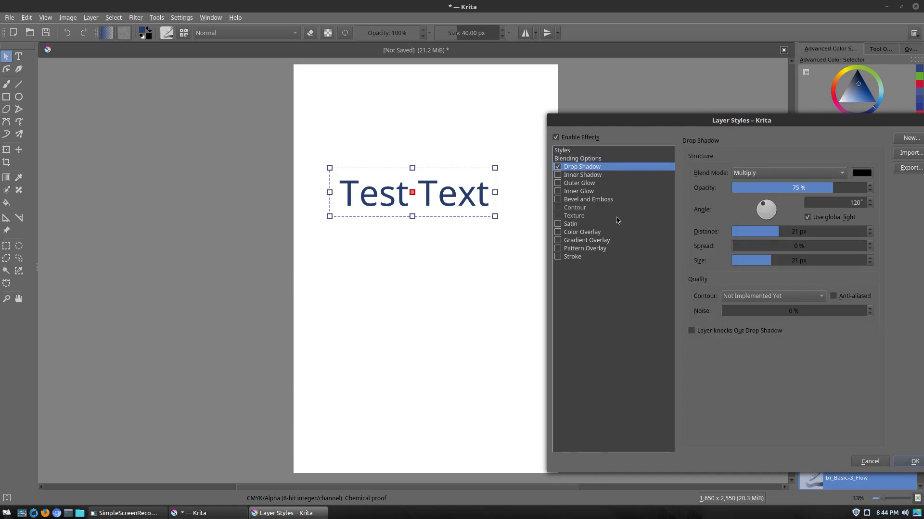
Step: Try the Addition, Burn, Darken and Normal blend modes on the text layer's drop shadow
left_click(842, 173)
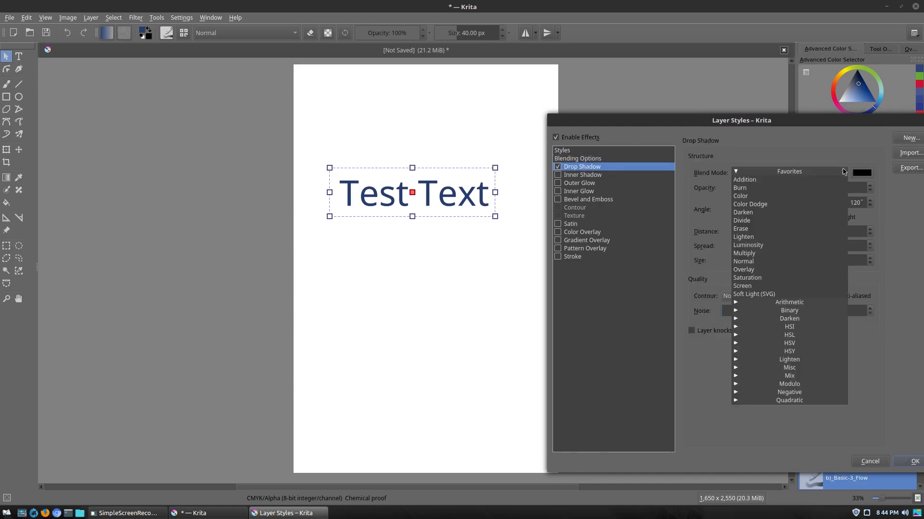
left_click(821, 181)
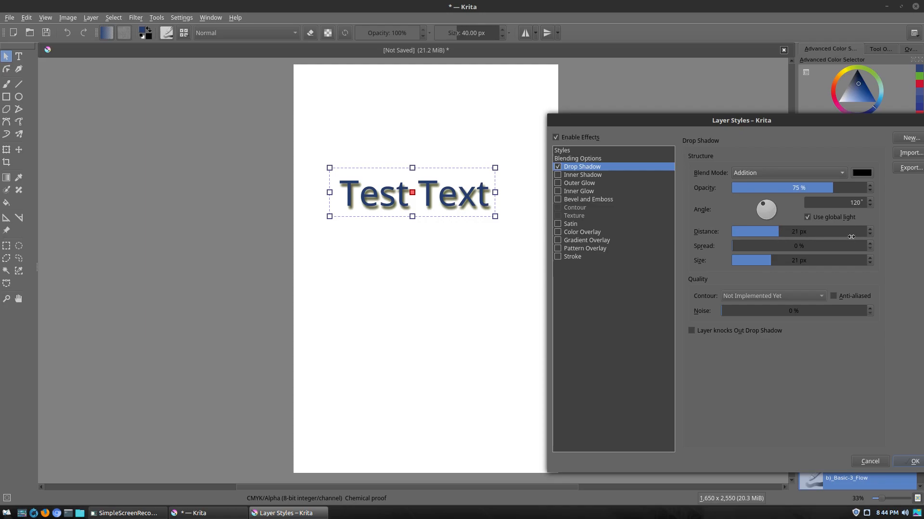
mouse_move(800, 124)
left_mouse_down()
mouse_move(674, 110)
mouse_move(740, 122)
mouse_move(791, 116)
mouse_move(788, 125)
left_mouse_up()
left_click(822, 175)
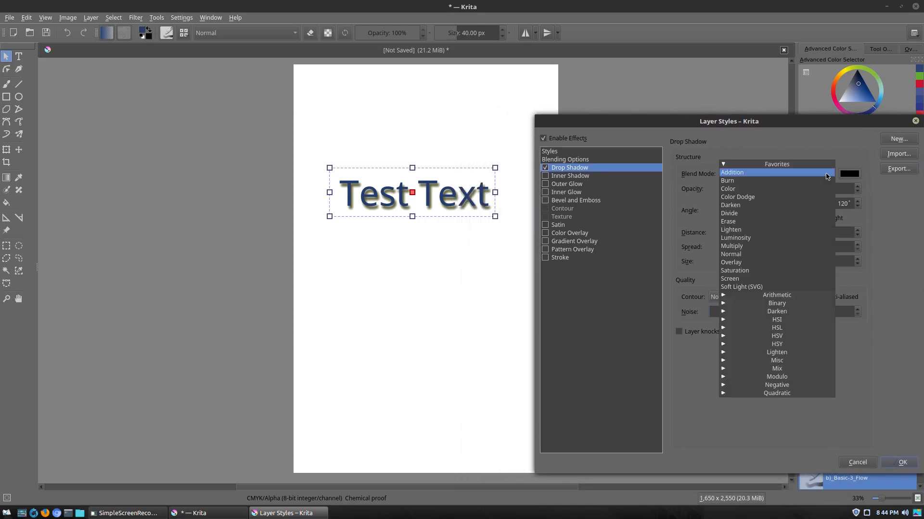
left_click(819, 185)
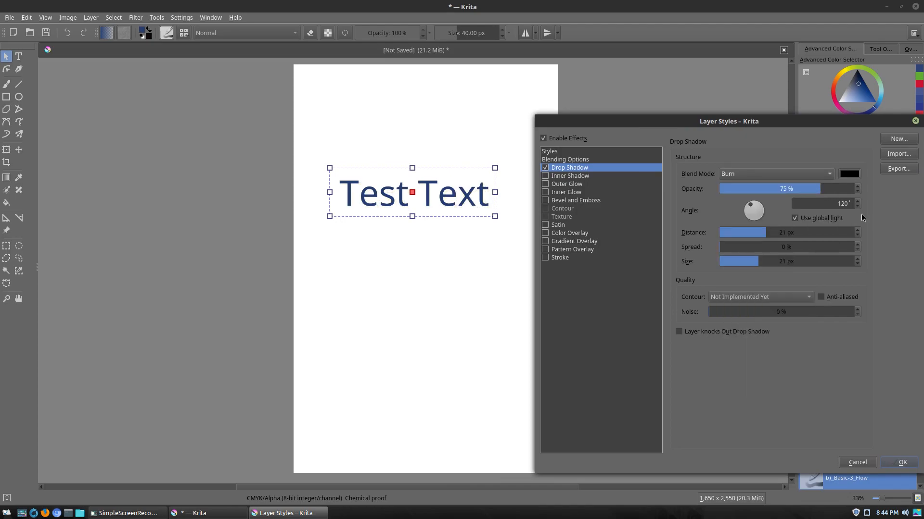
left_click(824, 176)
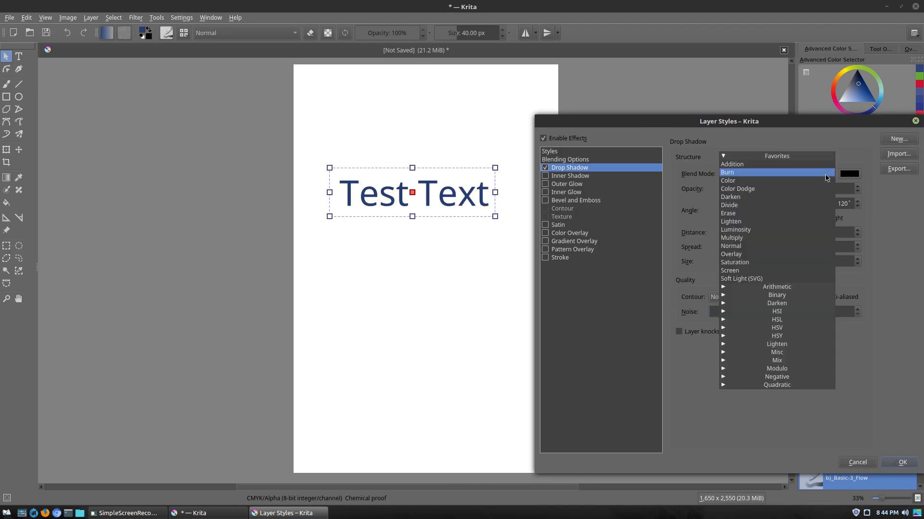
left_click(806, 198)
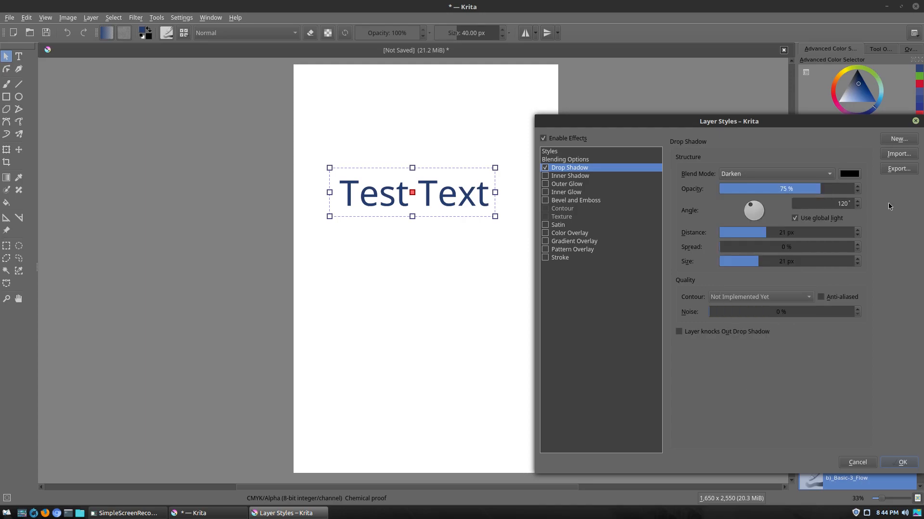
left_click(825, 176)
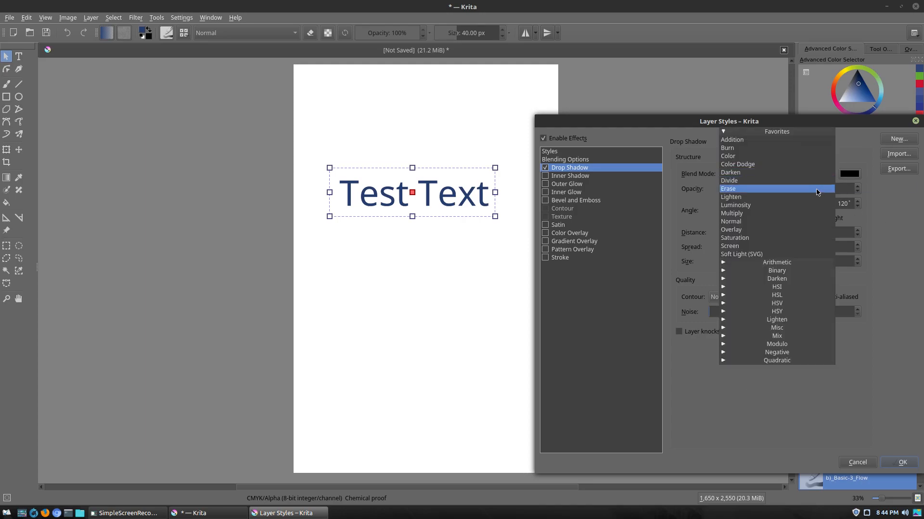
left_click(802, 221)
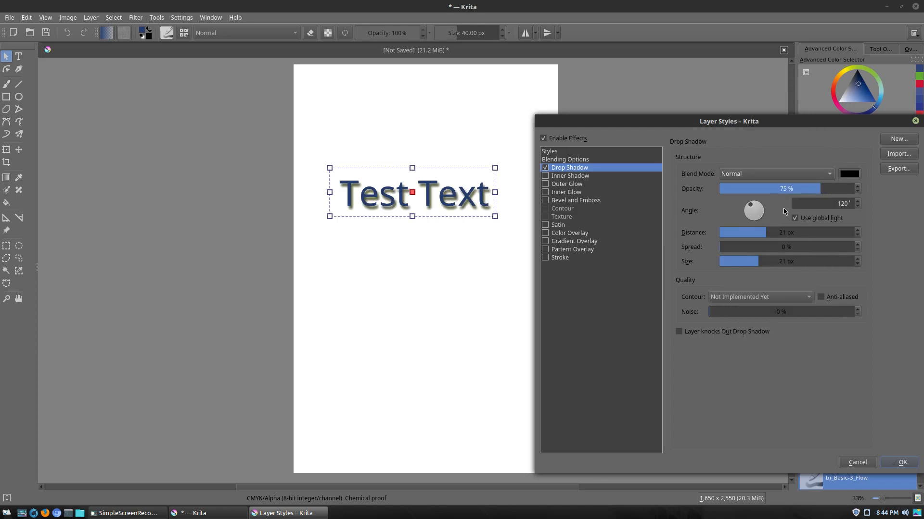
Step: Set the drop shadow's distance to 11 px and its blend mode to Erase, apply the style, and inspect the shadow up close
left_click_drag(765, 233, 758, 232)
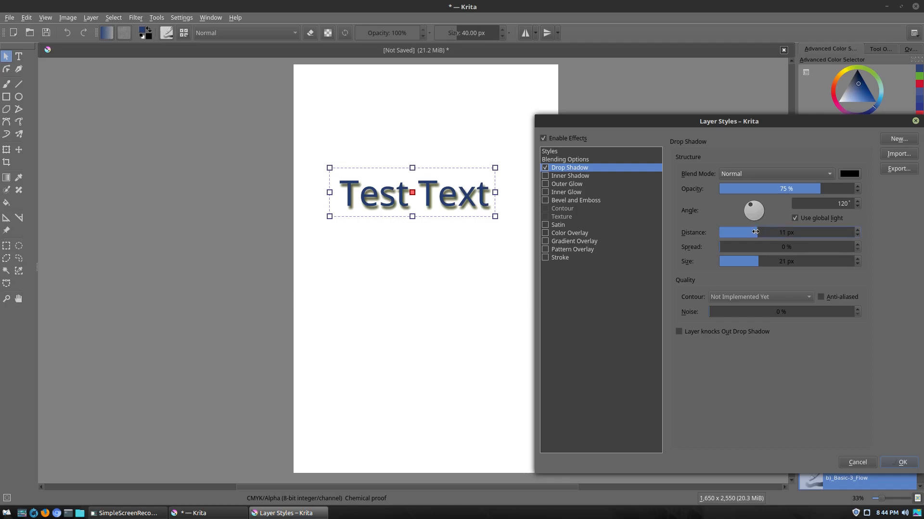
left_click(802, 176)
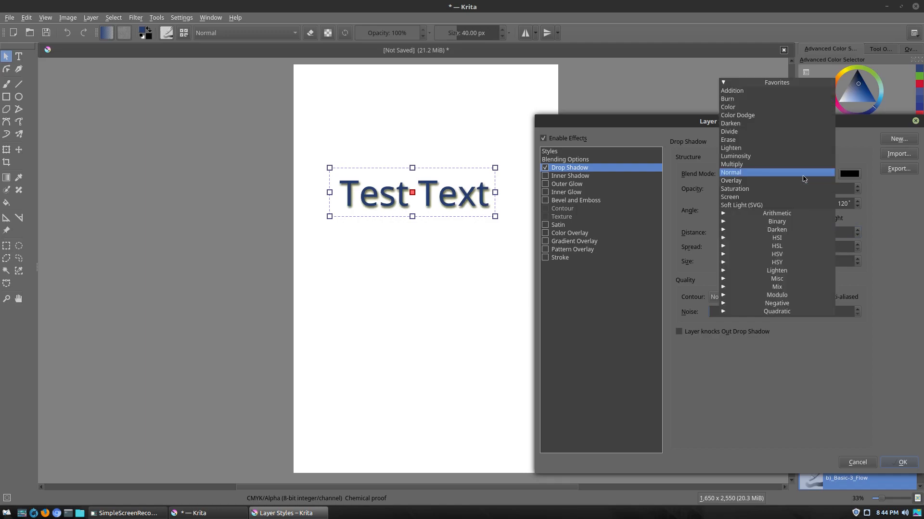
left_click(768, 140)
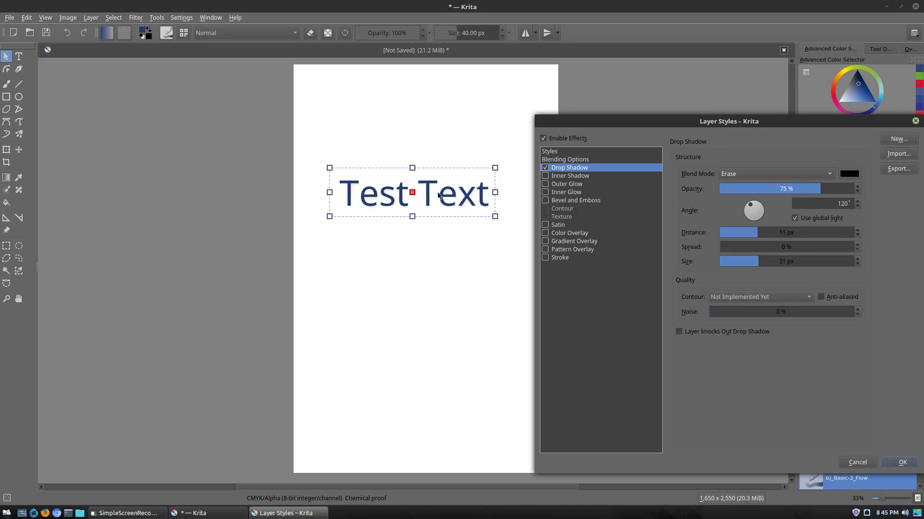
left_click(902, 463)
scroll(455, 208, "up", 5)
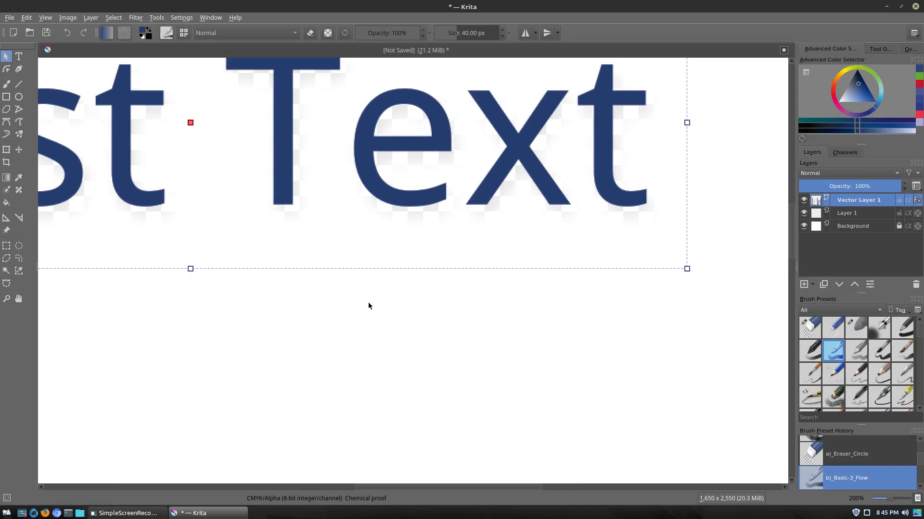
scroll(368, 302, "down", 4)
scroll(399, 277, "down", 2)
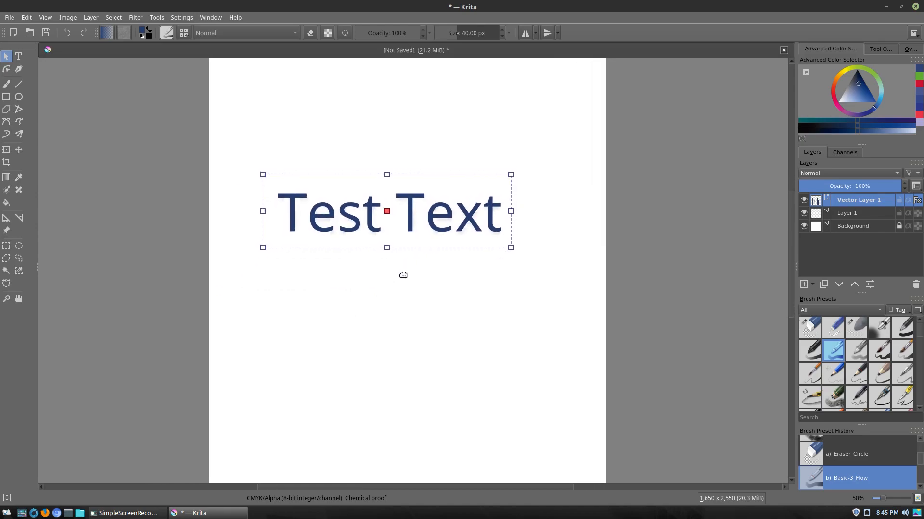
scroll(398, 284, "up", 2)
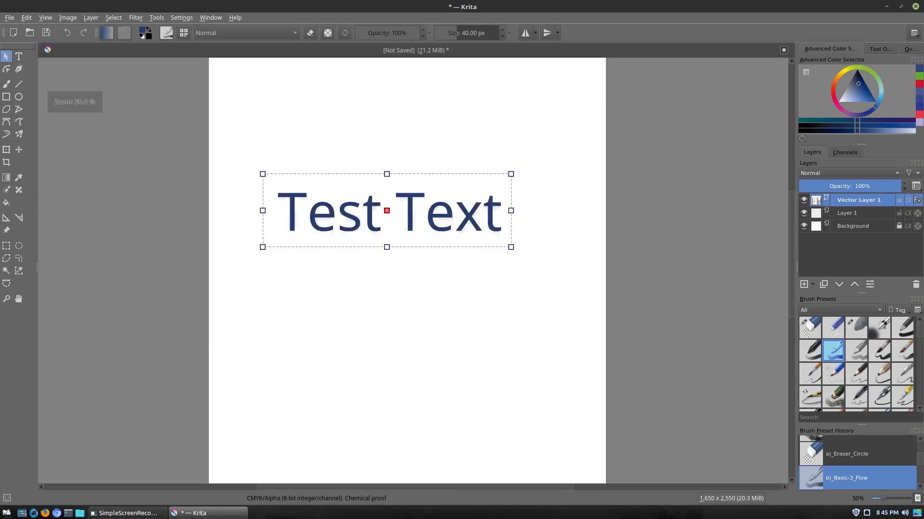
Step: Try the Bevel and Emboss effect in the text layer's style and close the layer styles with it switched off
left_click(91, 18)
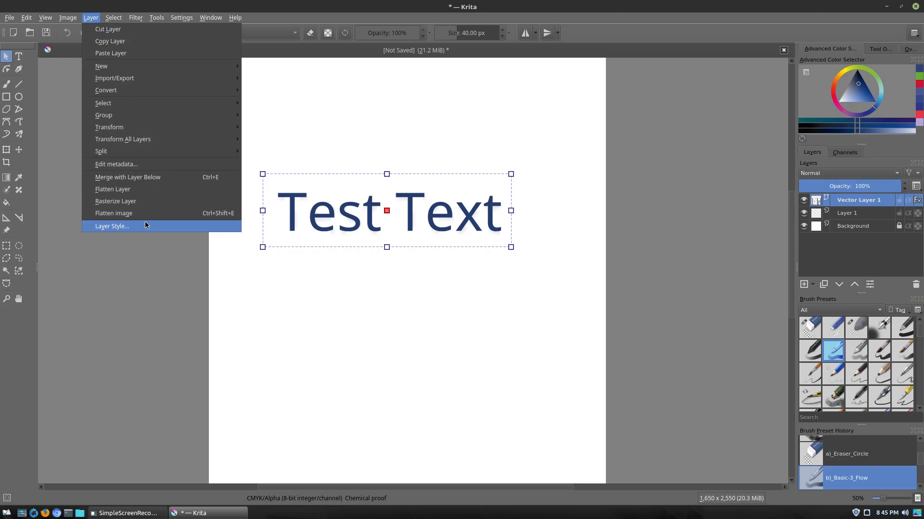
left_click(145, 221)
left_click_drag(410, 59, 698, 110)
left_click(563, 192)
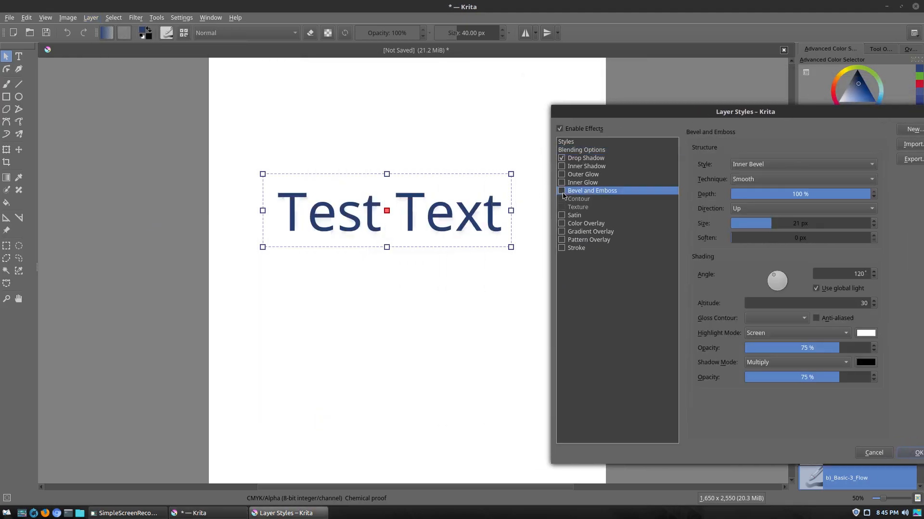
left_click(562, 192)
left_click(581, 199)
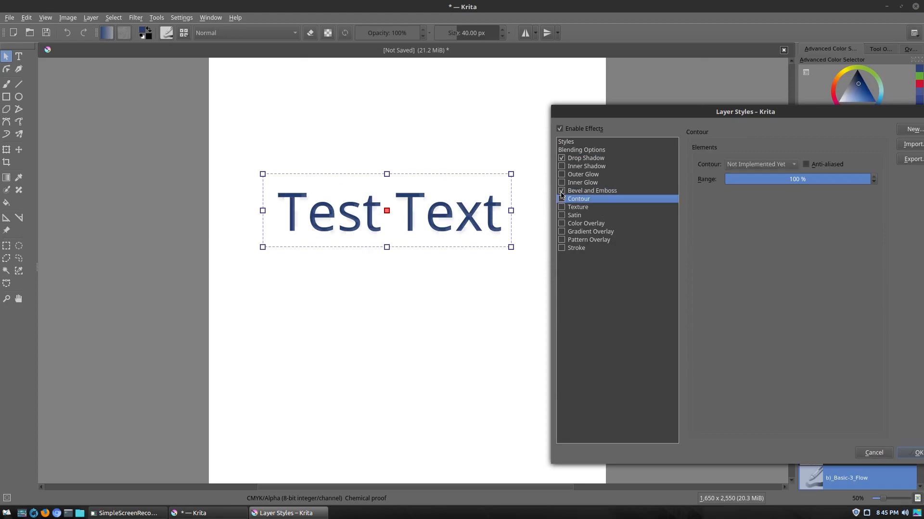
left_click(561, 192)
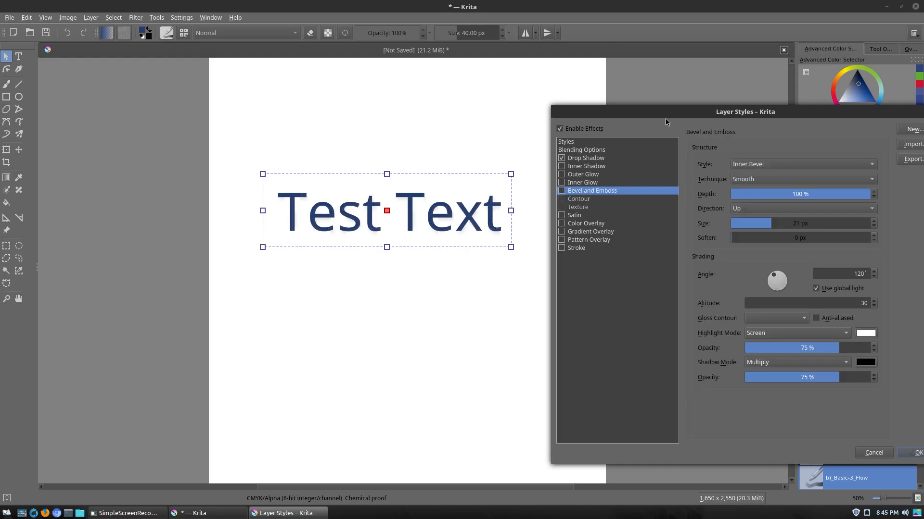
left_click_drag(671, 114, 520, 113)
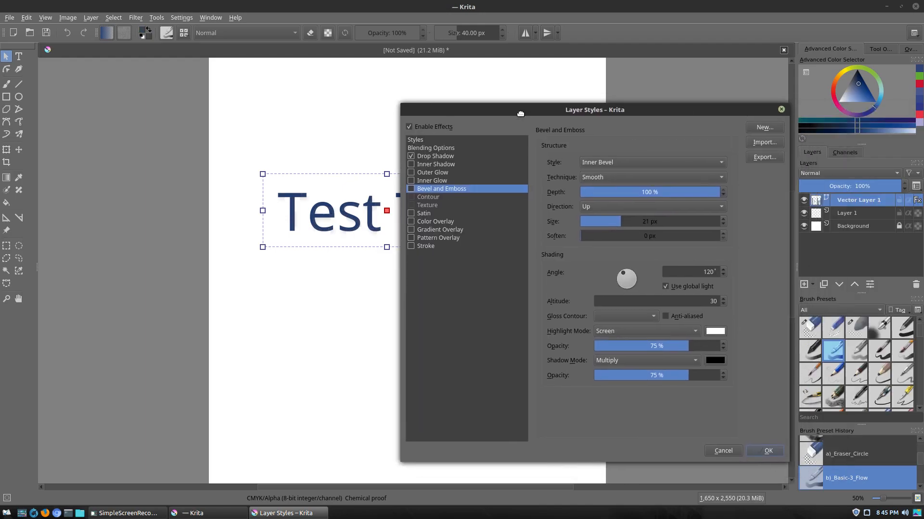
left_click(764, 451)
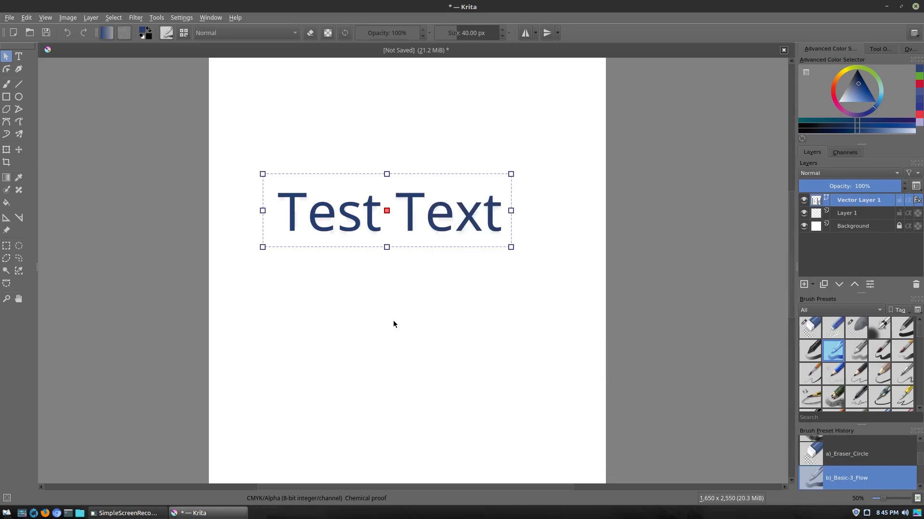
Step: Move the text up near the top of the page and choose the Pencil-6 Quick Shade preset for the freehand brush
left_click_drag(405, 191, 425, 141)
left_click(6, 83)
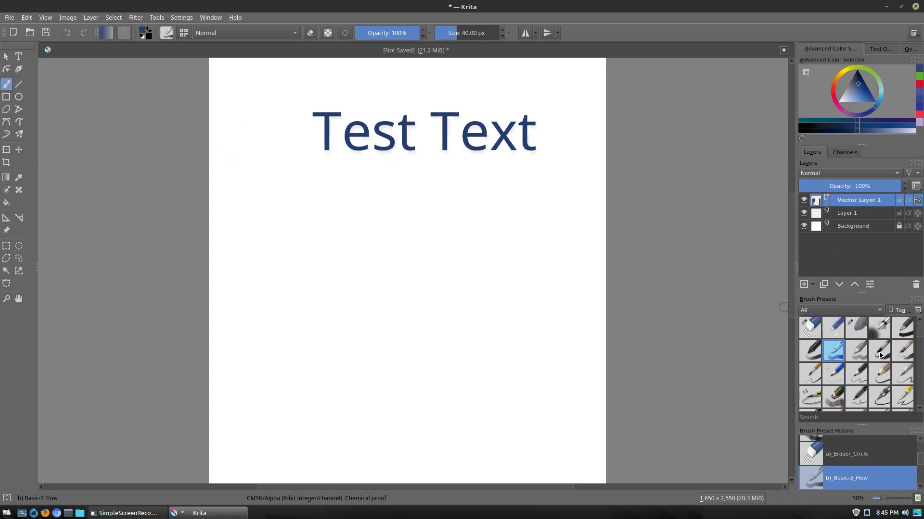
scroll(879, 356, "down", 3)
scroll(879, 358, "up", 1)
scroll(879, 358, "up", 2)
left_click(831, 351)
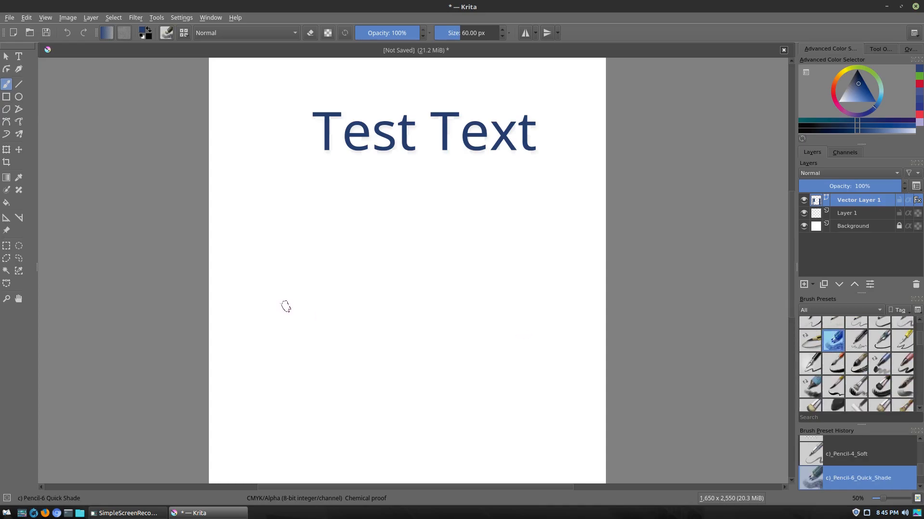
Step: Add a new paint layer directly above the Background layer and draw a long looping brush stroke on it below the text
left_click(299, 241)
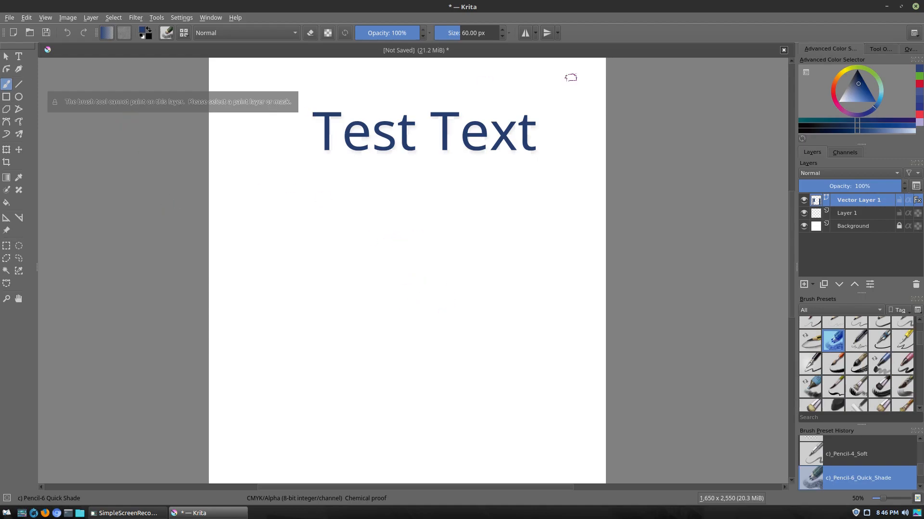
left_click(854, 213)
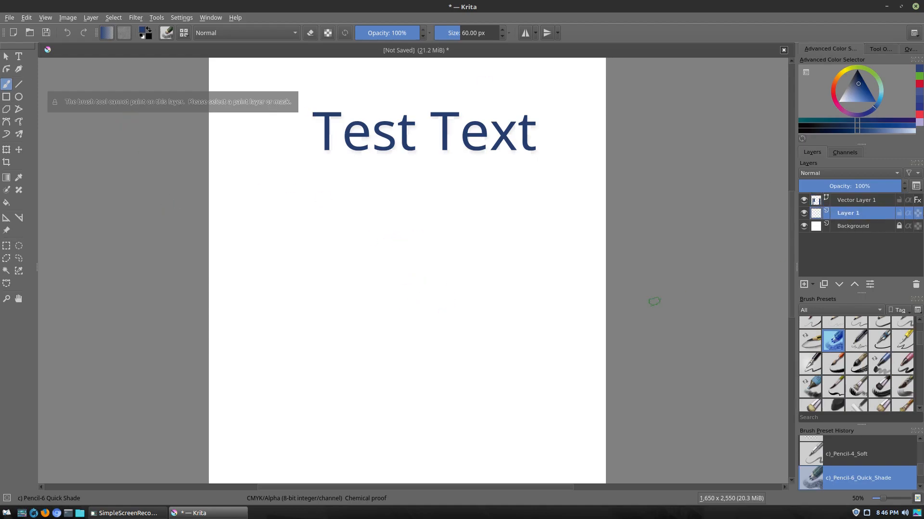
left_click(850, 229)
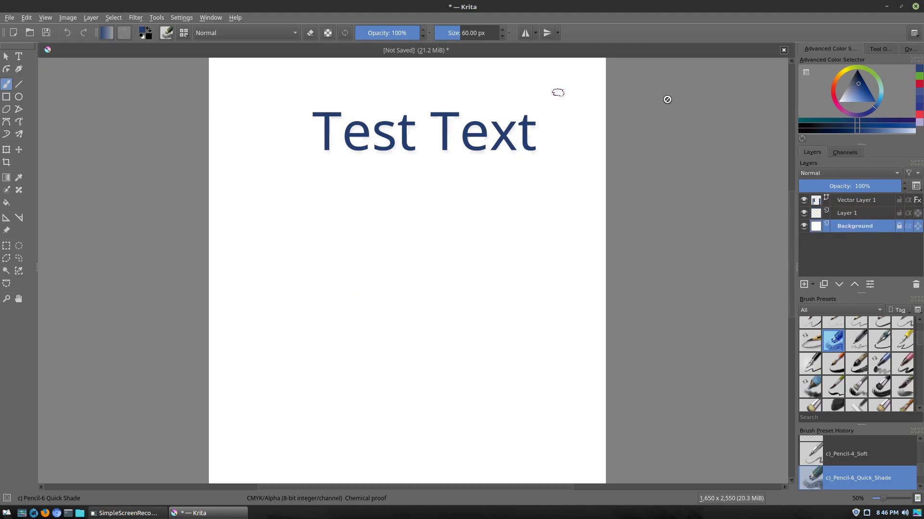
left_click(94, 17)
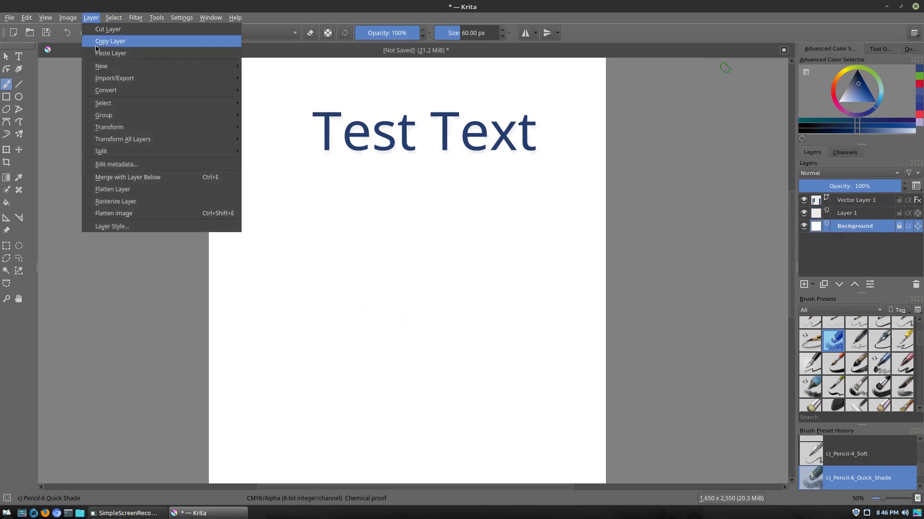
mouse_move(97, 71)
left_click(282, 66)
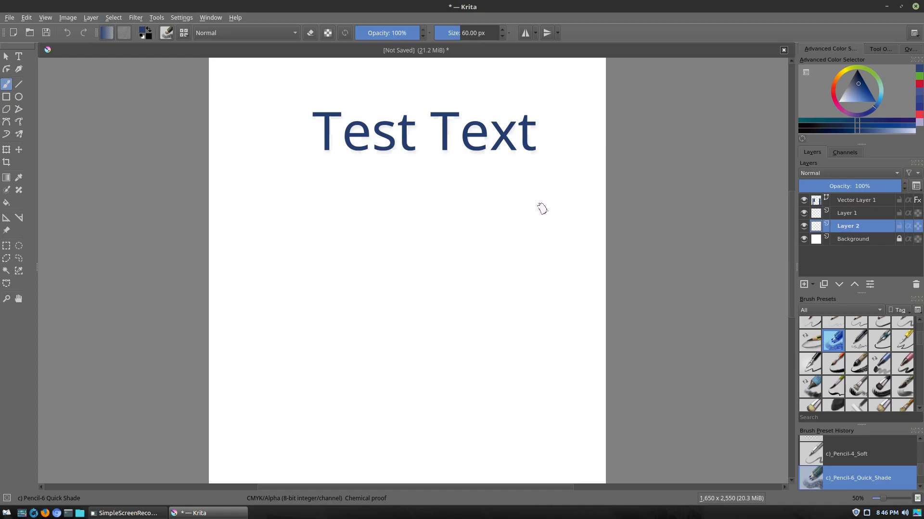
mouse_move(332, 198)
left_mouse_down()
mouse_move(406, 272)
mouse_move(428, 324)
mouse_move(377, 282)
mouse_move(529, 234)
mouse_move(537, 261)
mouse_move(483, 368)
mouse_move(503, 333)
mouse_move(334, 378)
mouse_move(305, 363)
left_mouse_up()
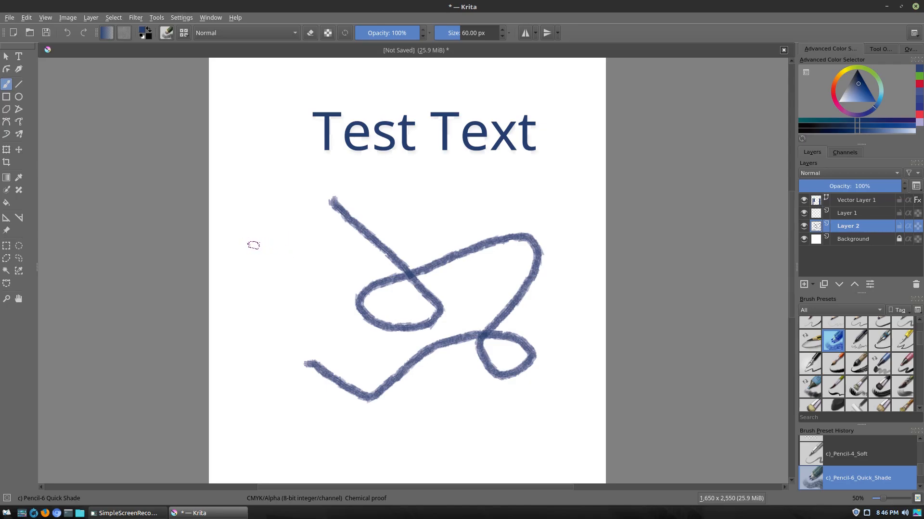
Step: Draw short overlapping squiggles to the left of the long looping stroke with the Quick Shade pencil
left_click_drag(254, 244, 263, 266)
mouse_move(283, 267)
left_mouse_down()
mouse_move(260, 285)
mouse_move(282, 292)
mouse_move(267, 300)
mouse_move(282, 305)
mouse_move(272, 308)
mouse_move(289, 309)
mouse_move(271, 317)
mouse_move(289, 318)
mouse_move(280, 318)
mouse_move(290, 339)
mouse_move(309, 333)
mouse_move(323, 280)
left_mouse_up()
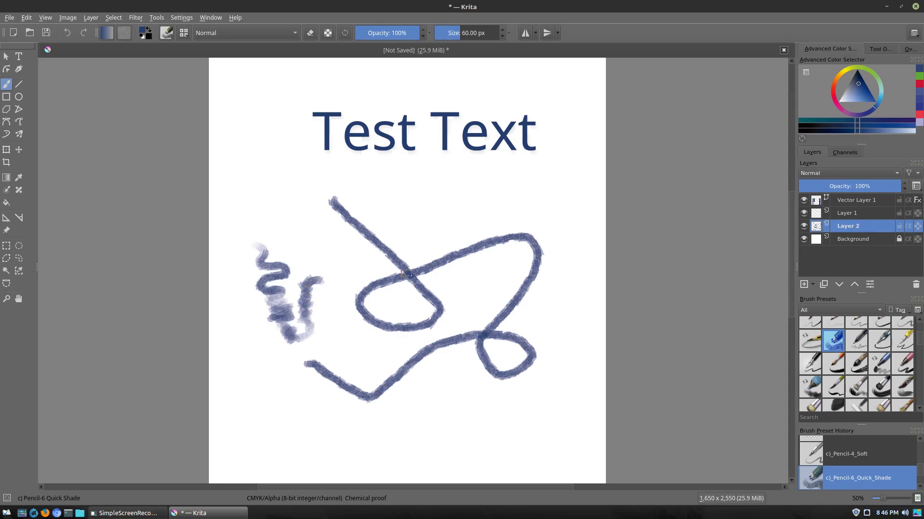
Step: Choose the Pencil-5 Tilted preset, draw a thin stroke below the text, enlarge the brush to 353.05 px, and add several broad shading strokes
left_click(810, 341)
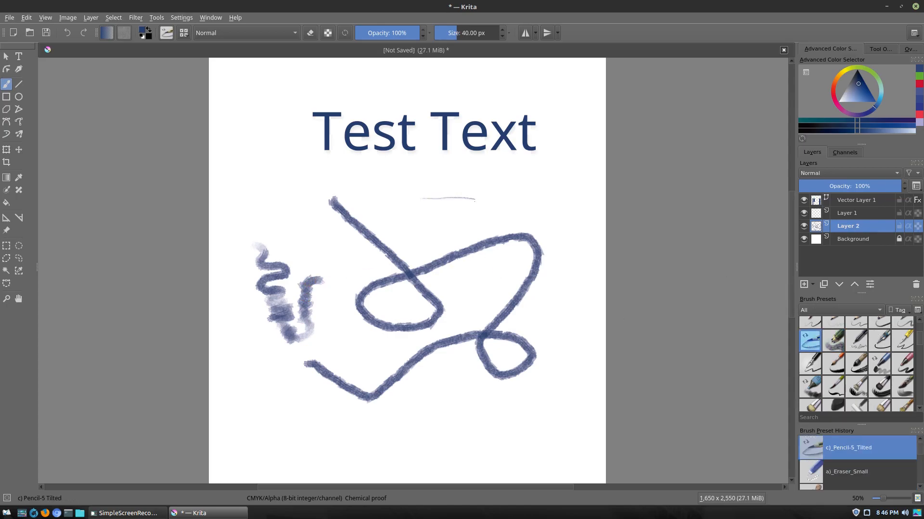
left_click_drag(460, 33, 469, 32)
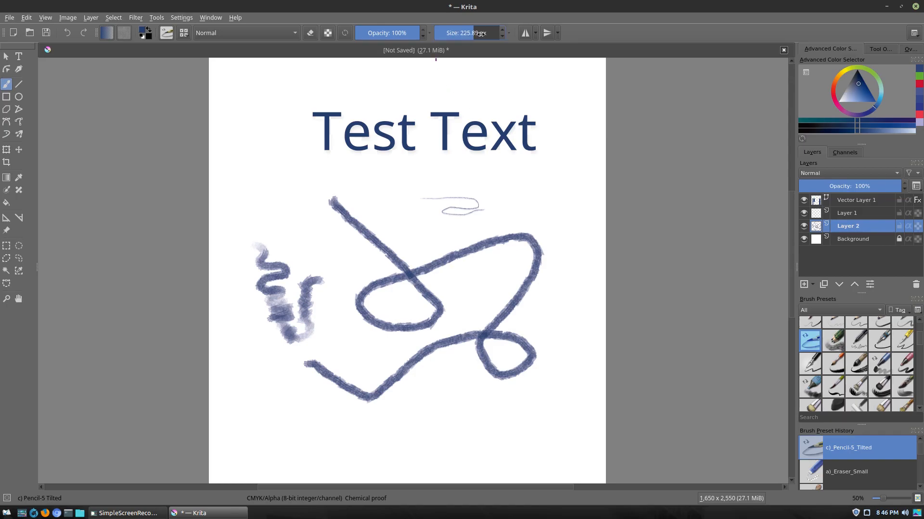
mouse_move(503, 170)
left_mouse_down()
mouse_move(524, 179)
mouse_move(478, 194)
mouse_move(536, 197)
mouse_move(526, 230)
left_mouse_up()
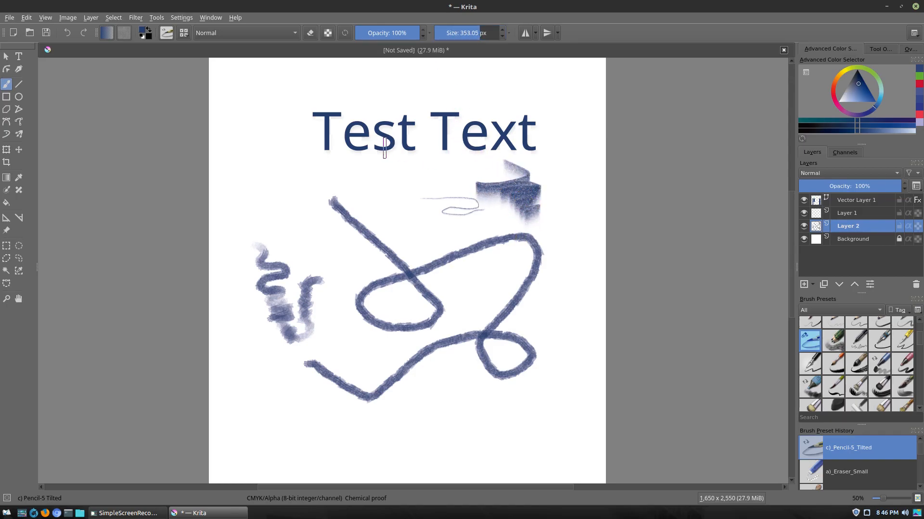
left_click_drag(361, 173, 385, 186)
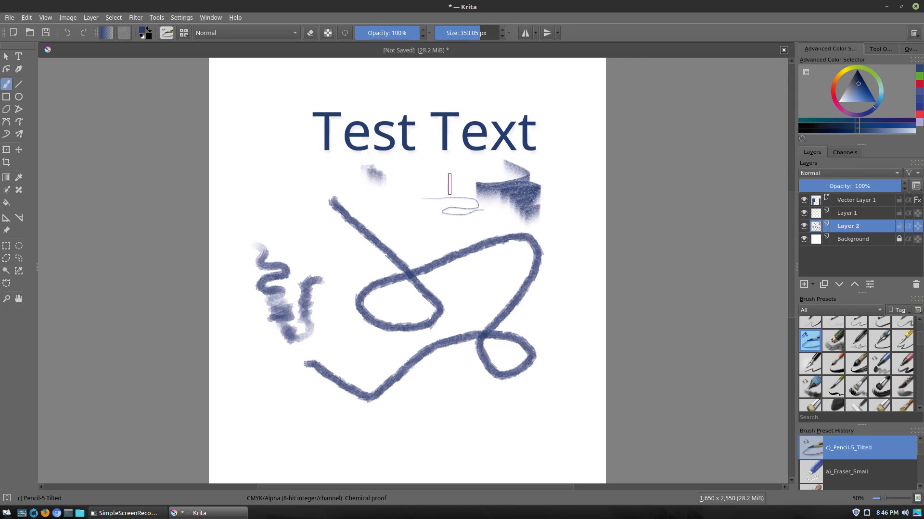
left_click_drag(400, 216, 440, 225)
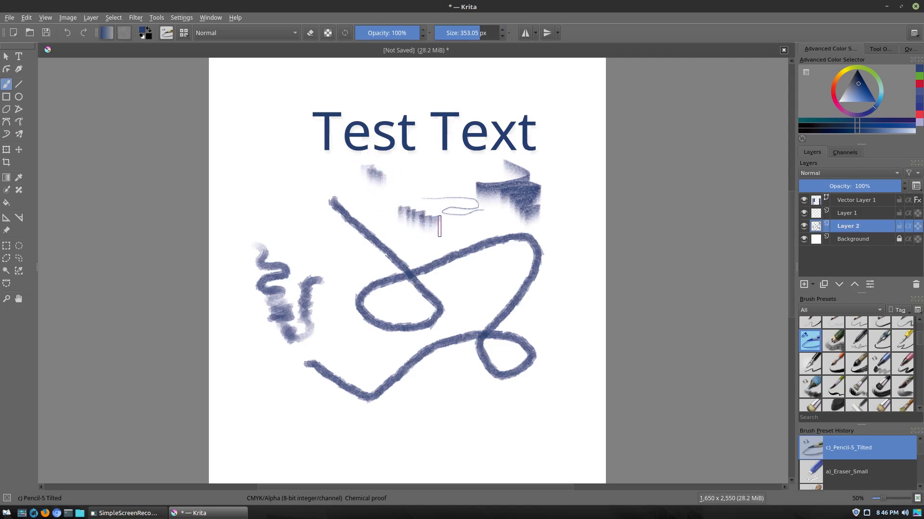
mouse_move(264, 213)
left_mouse_down()
mouse_move(288, 230)
mouse_move(279, 227)
left_mouse_up()
left_click_drag(244, 174, 272, 175)
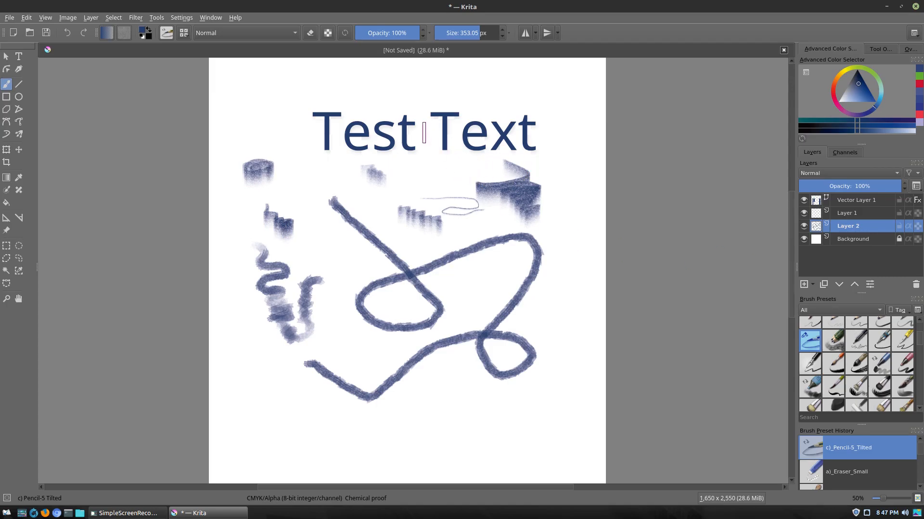
Step: Pick a dark green and the Bristles-2 Flat Rough preset from the pop-up palette, and paint an S-shaped stroke above the text
left_click_drag(404, 149, 425, 208)
right_click(415, 213)
right_click(394, 215)
right_click(394, 215)
right_click(397, 216)
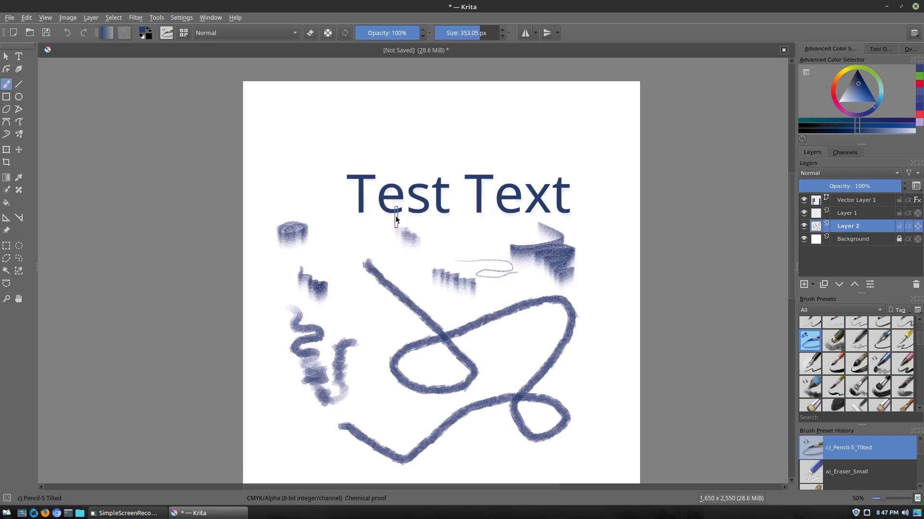
right_click(395, 215)
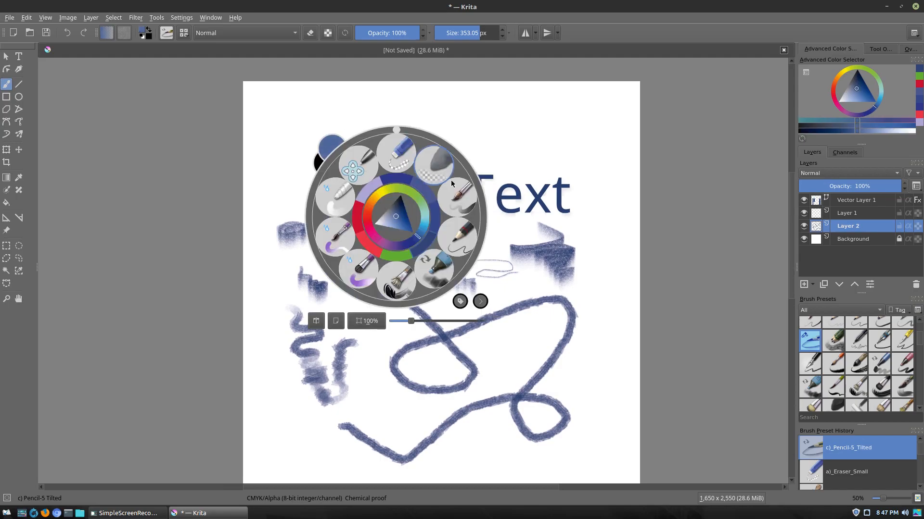
mouse_move(395, 214)
left_mouse_down()
mouse_move(399, 206)
mouse_move(390, 226)
mouse_move(372, 229)
mouse_move(407, 243)
mouse_move(426, 230)
mouse_move(420, 199)
mouse_move(408, 195)
mouse_move(398, 217)
mouse_move(389, 209)
left_mouse_up()
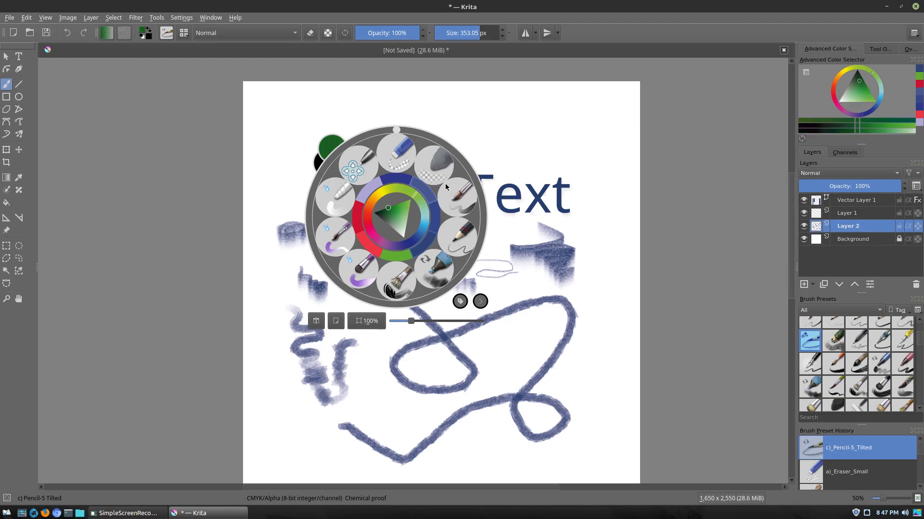
left_click(396, 284)
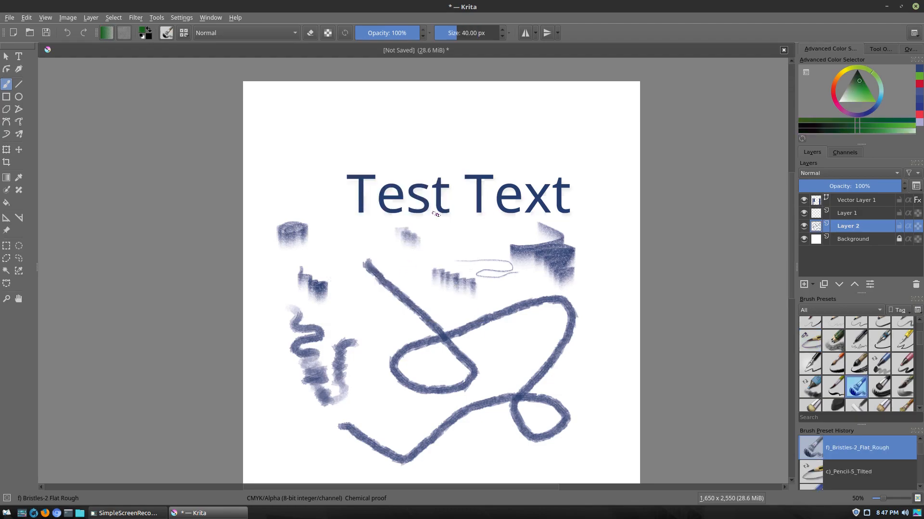
mouse_move(506, 137)
left_mouse_down()
mouse_move(458, 137)
mouse_move(468, 151)
mouse_move(529, 149)
mouse_move(497, 161)
left_mouse_up()
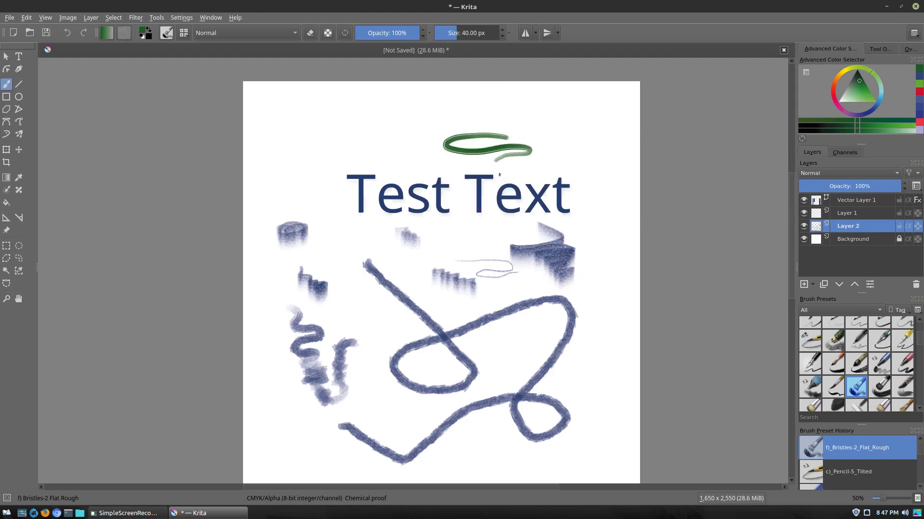
Step: Pick a lighter green from the pop-up palette and leave a small dab just below the green S-shaped stroke
right_click(498, 175)
right_click(493, 174)
right_click(490, 178)
right_click(491, 179)
right_click(494, 177)
right_click(494, 177)
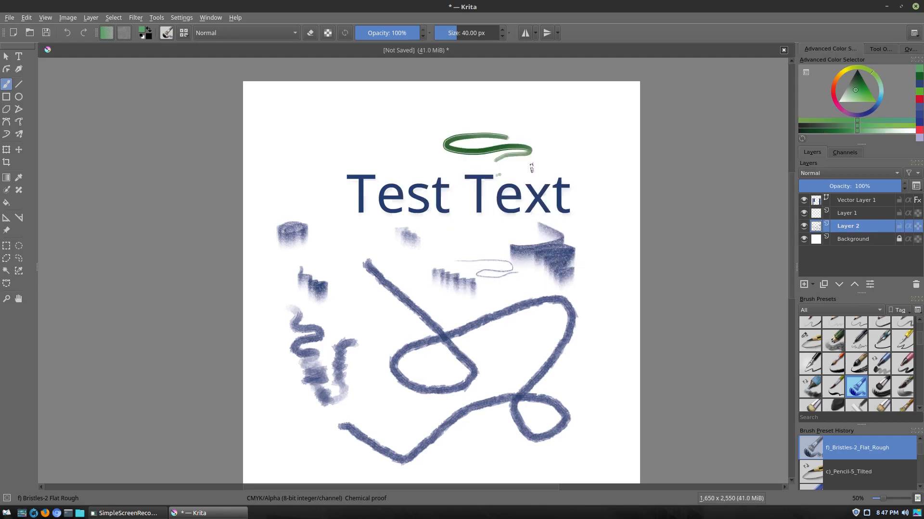
Step: Switch to the Eraser Circle preset and erase the upper part of the looping stroke and parts of the shading strokes
right_click(671, 187)
right_click(671, 187)
right_click(674, 187)
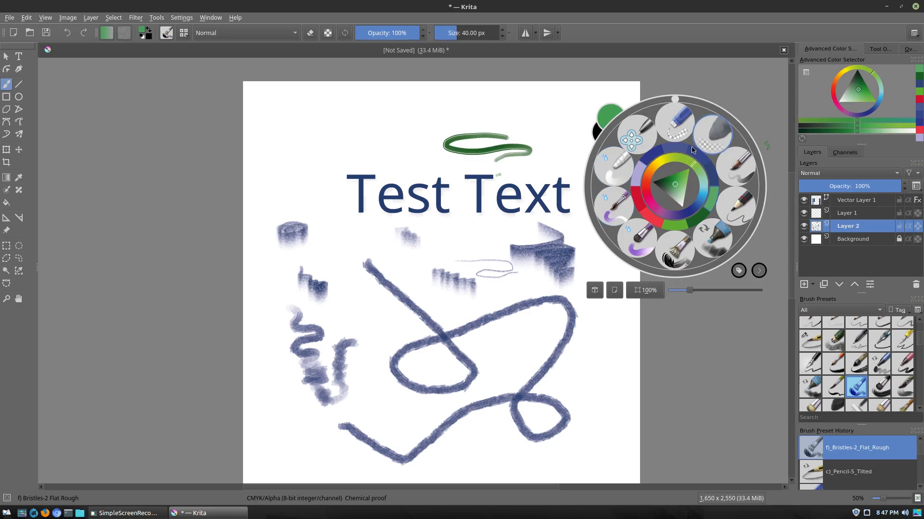
left_click(708, 143)
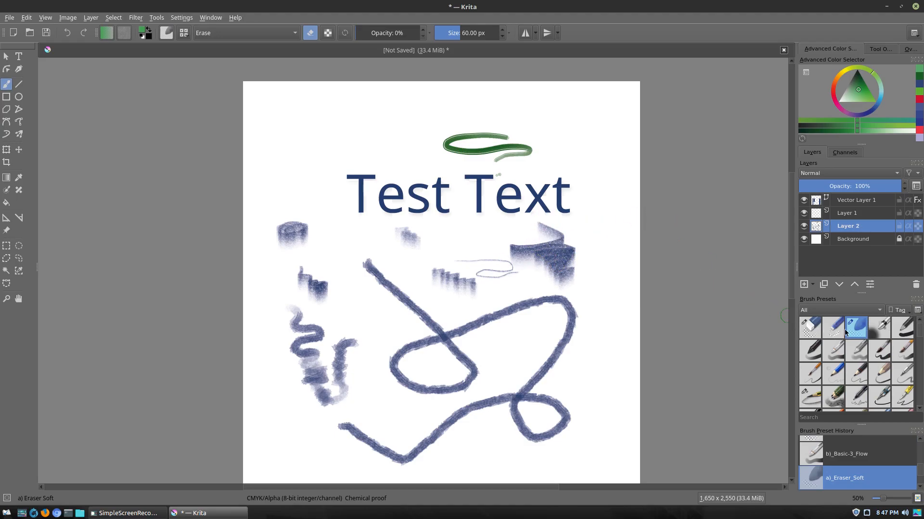
left_click(815, 330)
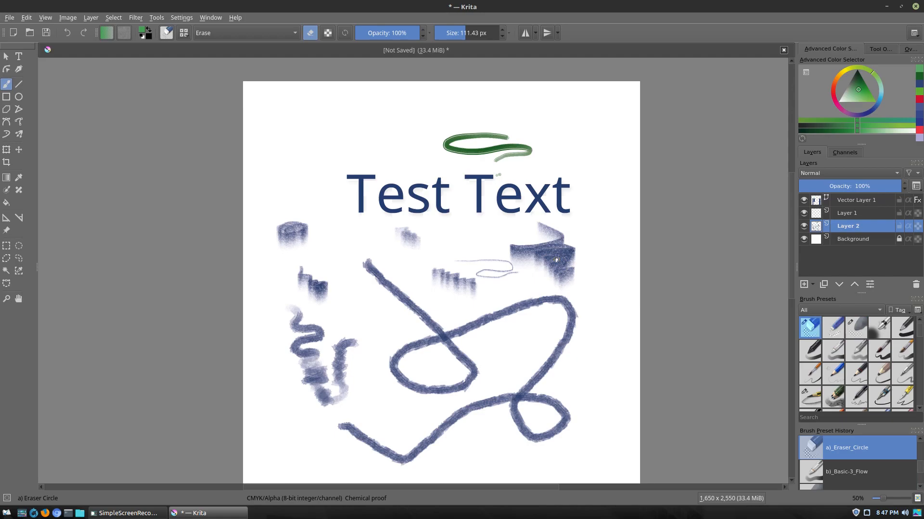
mouse_move(553, 262)
left_mouse_down()
mouse_move(550, 292)
mouse_move(574, 297)
mouse_move(510, 302)
mouse_move(417, 340)
mouse_move(416, 357)
mouse_move(476, 361)
mouse_move(462, 360)
mouse_move(477, 373)
mouse_move(388, 380)
mouse_move(383, 362)
mouse_move(406, 351)
mouse_move(385, 306)
mouse_move(445, 324)
mouse_move(372, 289)
mouse_move(355, 263)
mouse_move(401, 286)
mouse_move(277, 268)
mouse_move(278, 252)
mouse_move(301, 233)
mouse_move(273, 230)
mouse_move(297, 261)
mouse_move(286, 278)
mouse_move(338, 284)
mouse_move(289, 309)
mouse_move(307, 326)
mouse_move(363, 322)
left_mouse_up()
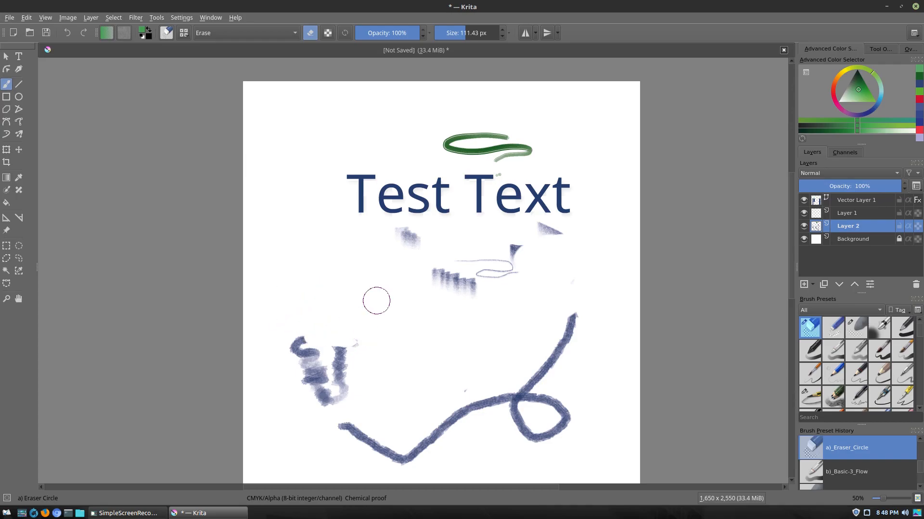
Step: Open pexels-photo-1134204.jpeg from the recent files
left_click(9, 17)
mouse_move(51, 54)
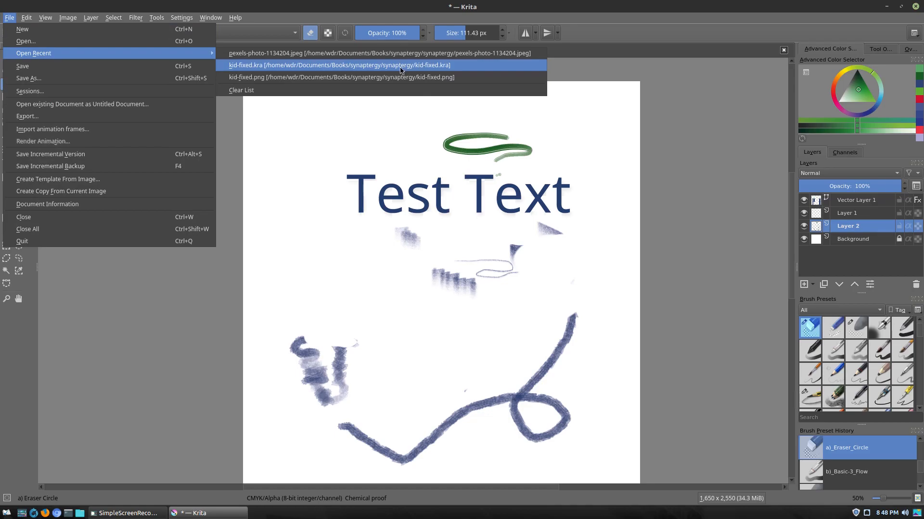
left_click(413, 54)
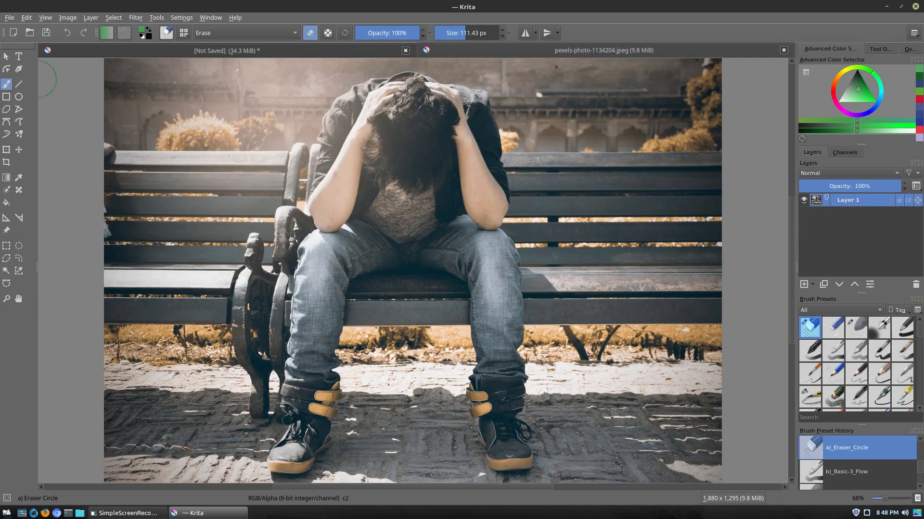
Step: Open kid-fixed.png and kid-fixed.kra from the recent files, and close kid-fixed.png
left_click(9, 17)
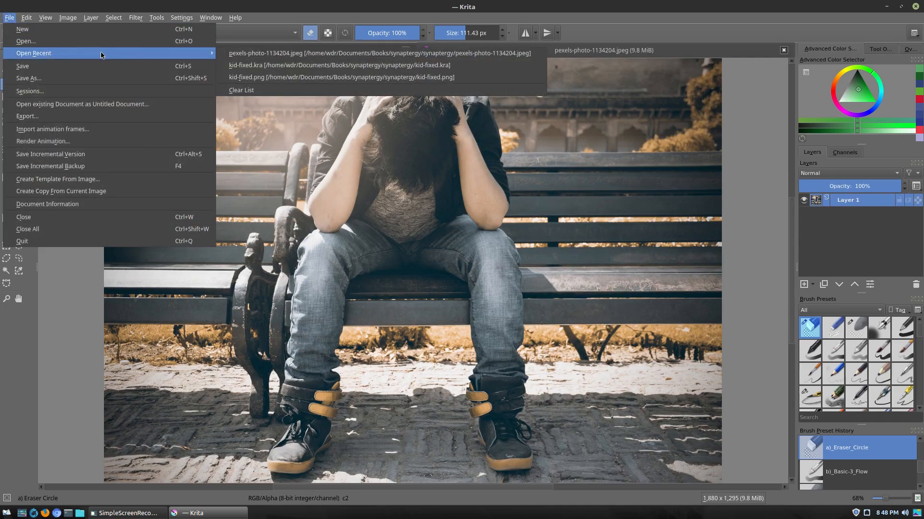
left_click(288, 67)
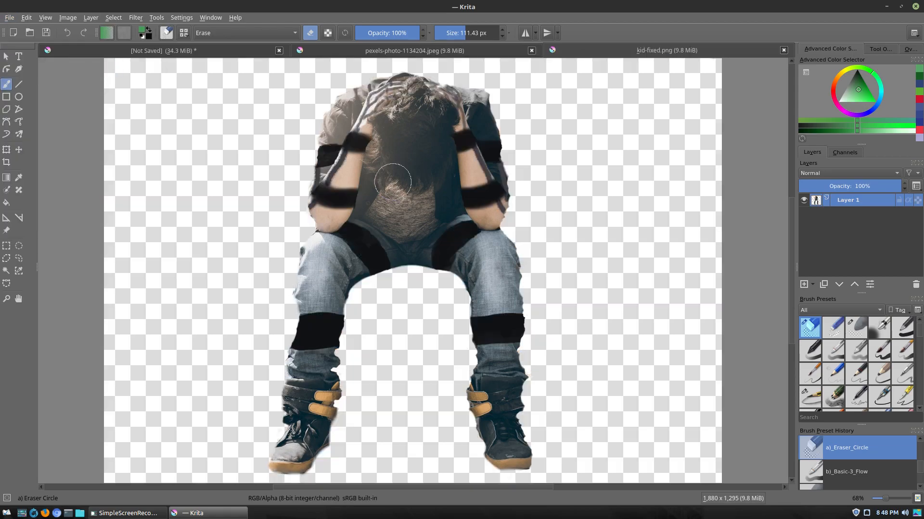
left_click(9, 18)
mouse_move(43, 53)
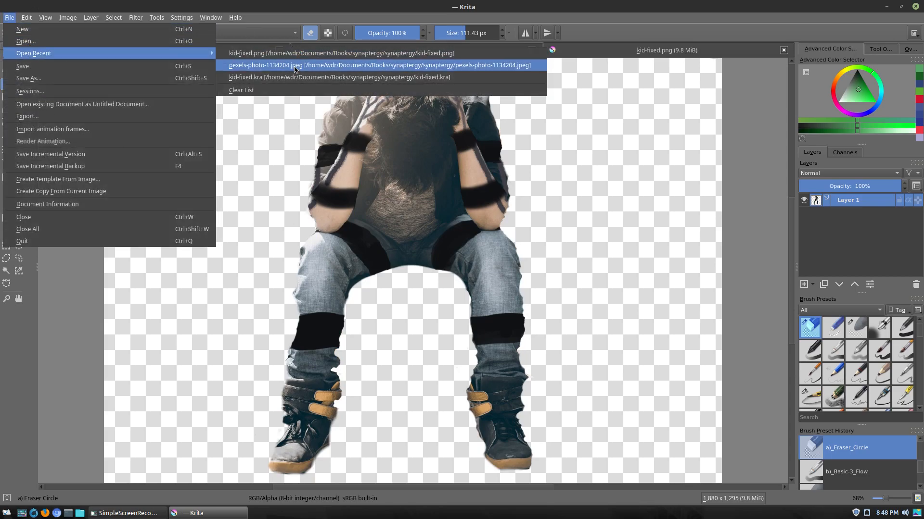
left_click(290, 80)
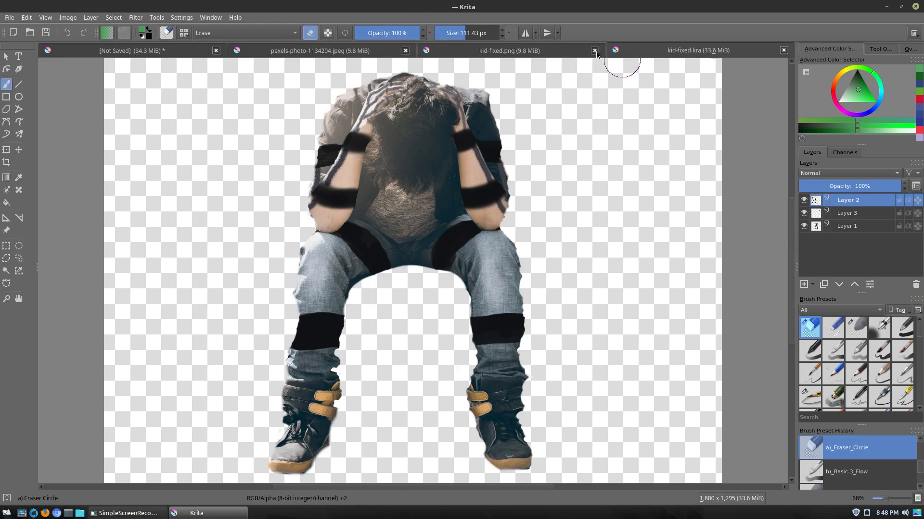
left_click(594, 51)
Step: Switch Layer 3, Layer 2 and Layer 1 off and on in turn to see what each contributes to the figure
left_click(804, 213)
left_click(804, 212)
left_click(805, 201)
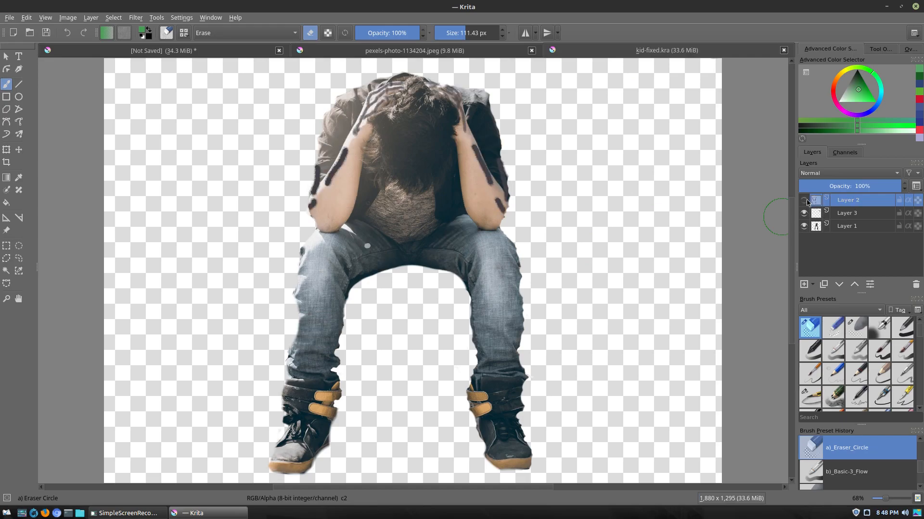
left_click(805, 201)
left_click(805, 226)
left_click(805, 226)
left_click(804, 226)
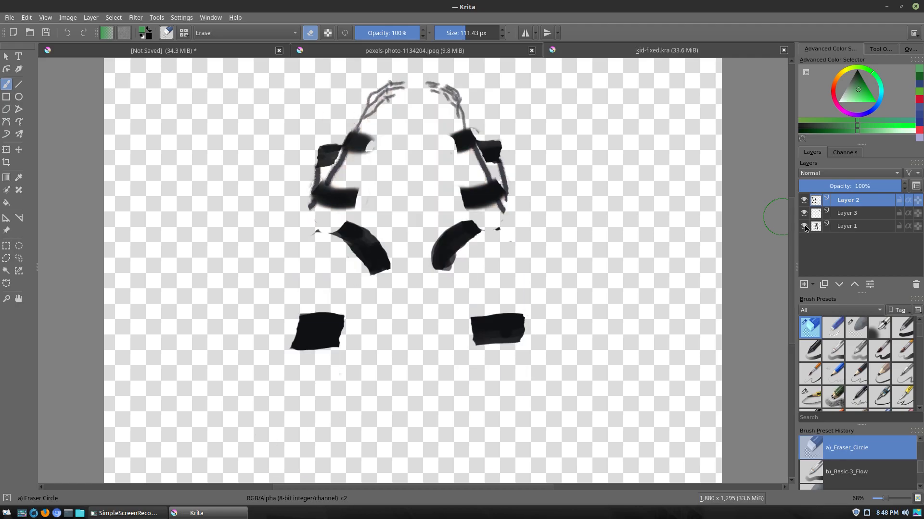
left_click(805, 226)
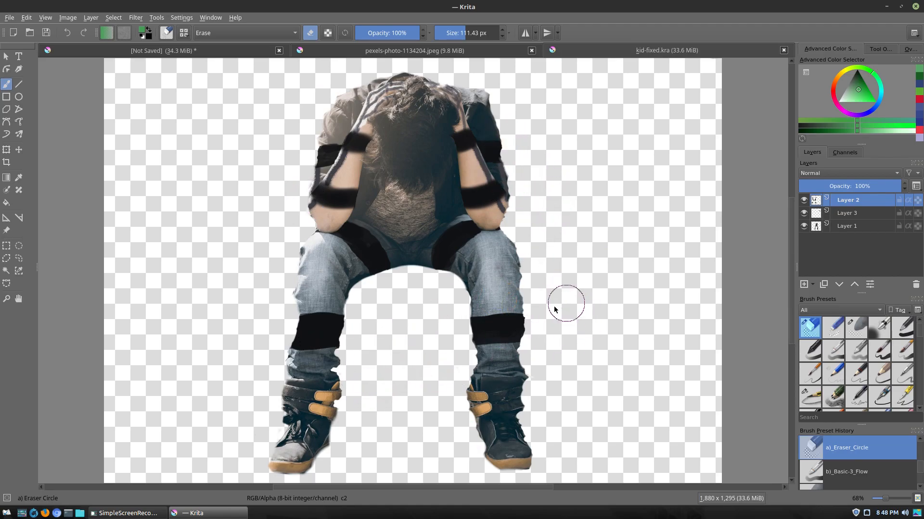
Step: Examine the cut-out figure and its painted bands up close and as a whole
scroll(541, 342, "up", 5)
scroll(541, 342, "down", 6)
scroll(758, 245, "up", 2)
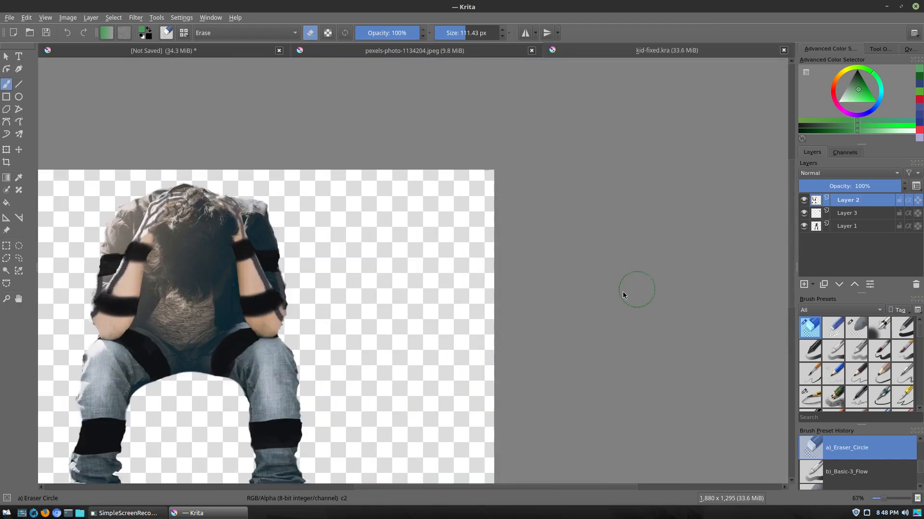
left_click_drag(351, 345, 529, 180)
scroll(481, 253, "up", 1)
left_click_drag(395, 259, 469, 457)
scroll(412, 339, "down", 2)
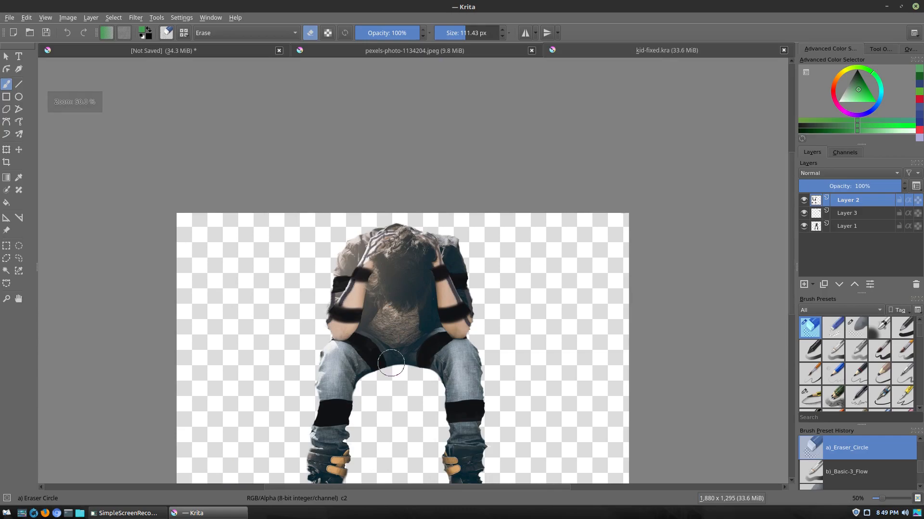
scroll(392, 354, "up", 2)
scroll(423, 391, "down", 2)
scroll(430, 383, "up", 3)
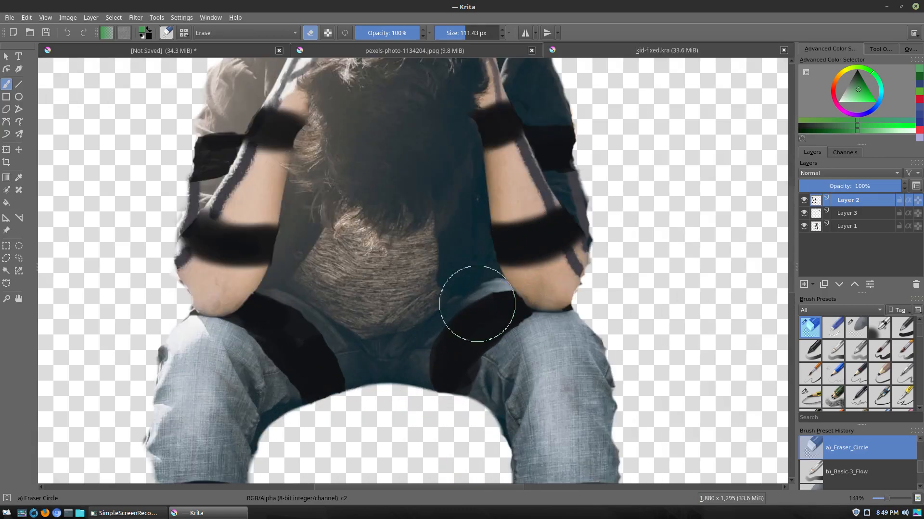
scroll(472, 332, "down", 4)
left_click_drag(469, 340, 463, 275)
scroll(457, 283, "up", 4)
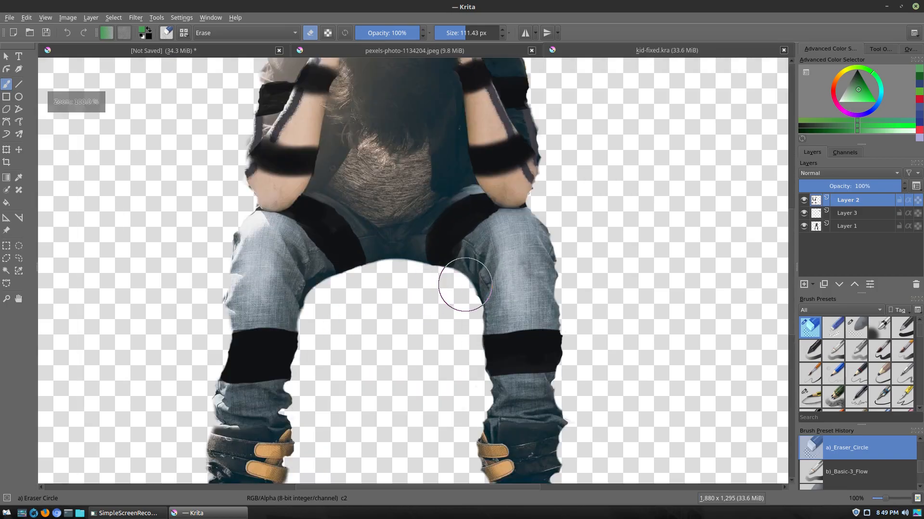
scroll(461, 279, "down", 4)
scroll(469, 279, "down", 2)
scroll(469, 279, "down", 1)
scroll(468, 279, "up", 1)
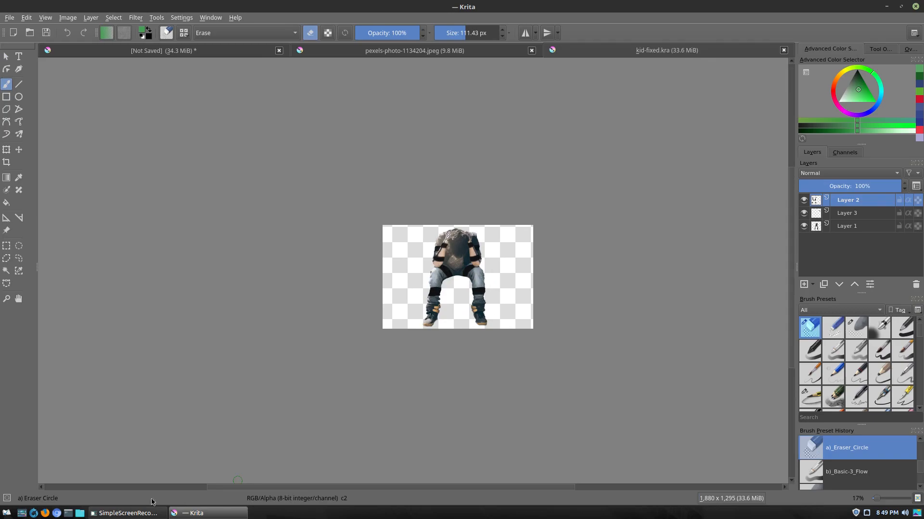
scroll(464, 317, "up", 3)
left_click_drag(532, 221, 490, 295)
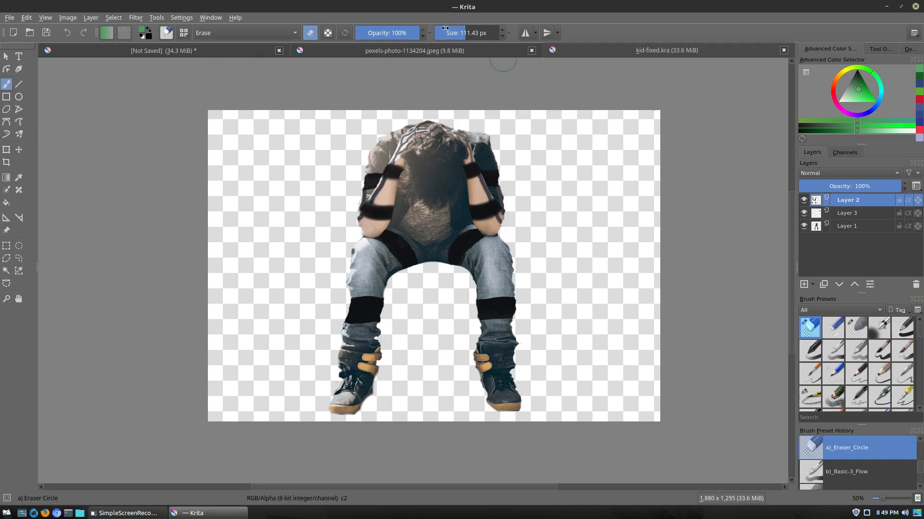
Step: Look at the original photo, return to the unsaved document, and draw a large jagged green outline around the text with Pencil-6 Quick Shade
left_click(404, 52)
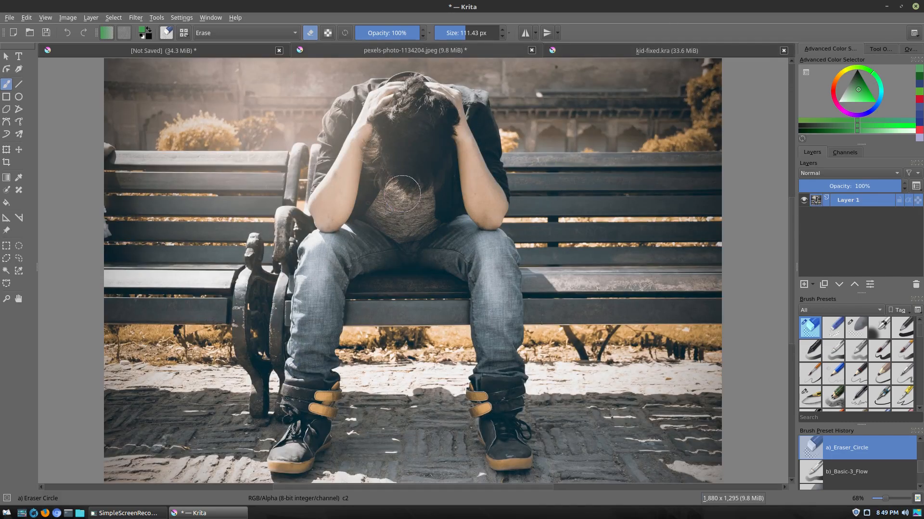
left_click(188, 52)
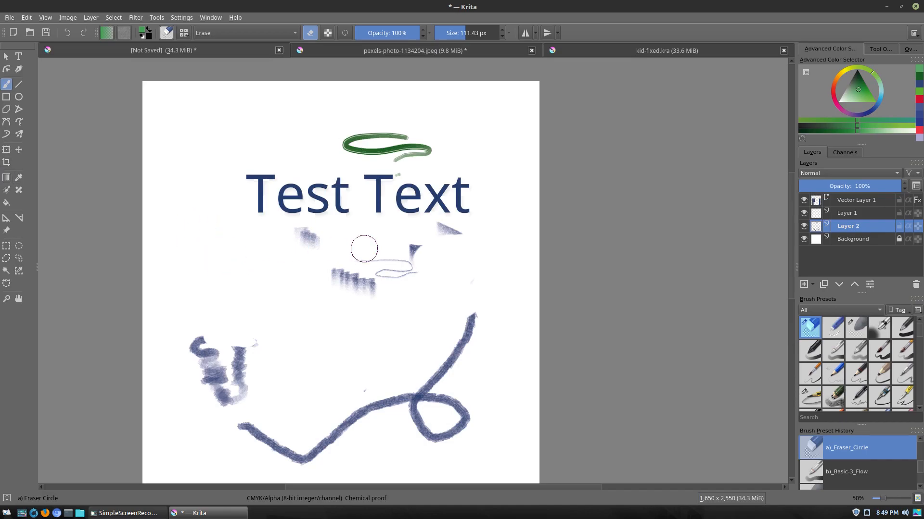
left_click(837, 388)
mouse_move(213, 222)
left_mouse_down()
mouse_move(213, 255)
mouse_move(235, 271)
mouse_move(286, 290)
mouse_move(322, 330)
mouse_move(383, 337)
mouse_move(433, 327)
mouse_move(495, 259)
mouse_move(458, 134)
mouse_move(412, 109)
mouse_move(286, 109)
mouse_move(217, 130)
mouse_move(187, 151)
mouse_move(228, 216)
mouse_move(220, 256)
left_mouse_up()
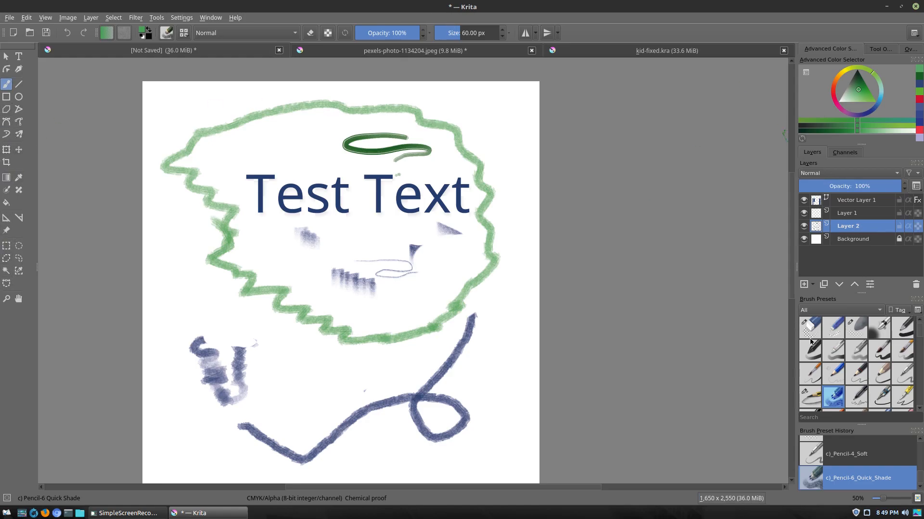
scroll(842, 469, "up", 3)
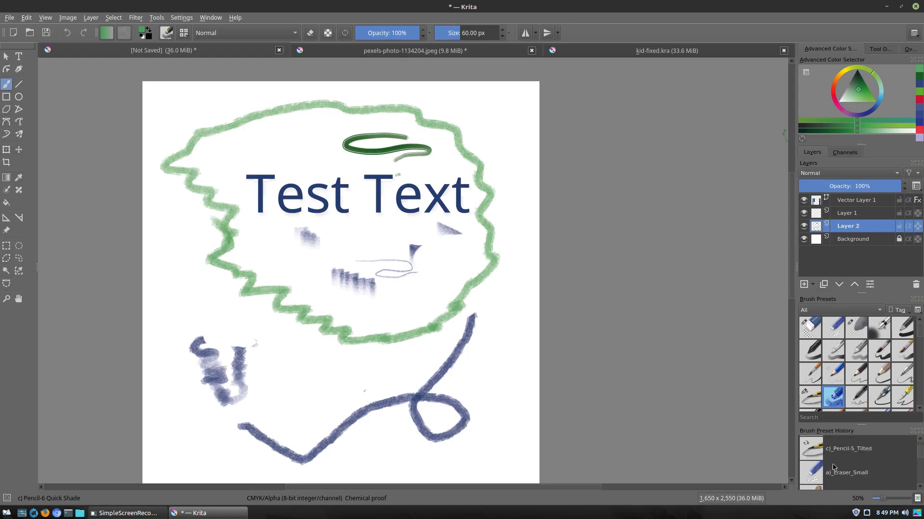
scroll(482, 359, "down", 3)
scroll(483, 360, "up", 3)
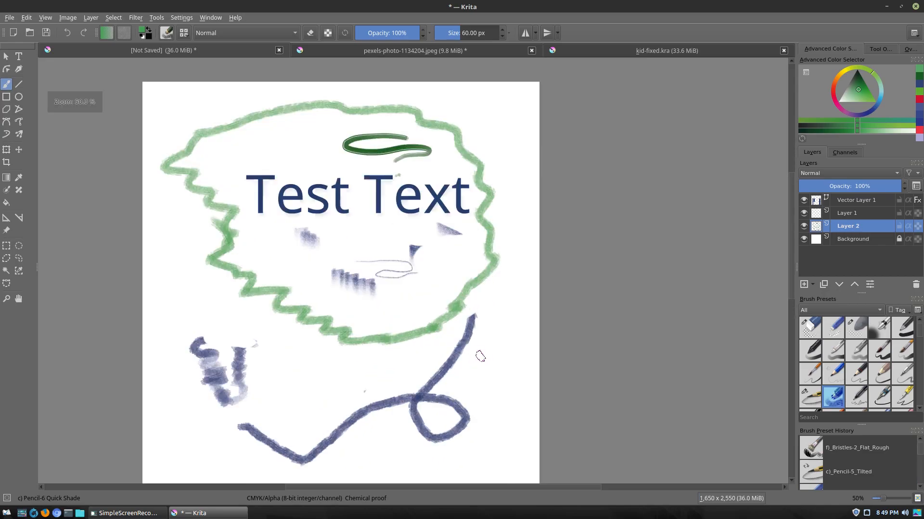
Step: Select the Test Text on Vector Layer 1 and move it down over the lower edge of the green outline
left_click(6, 57)
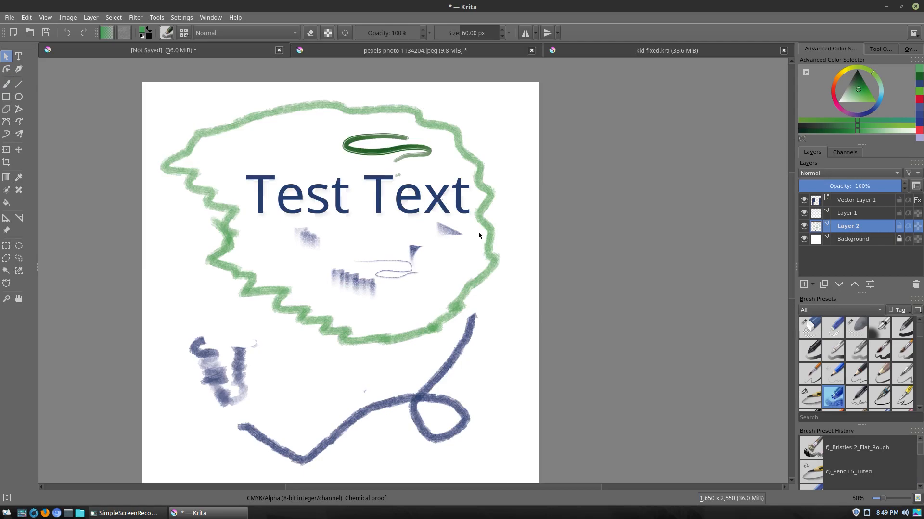
left_click(437, 204)
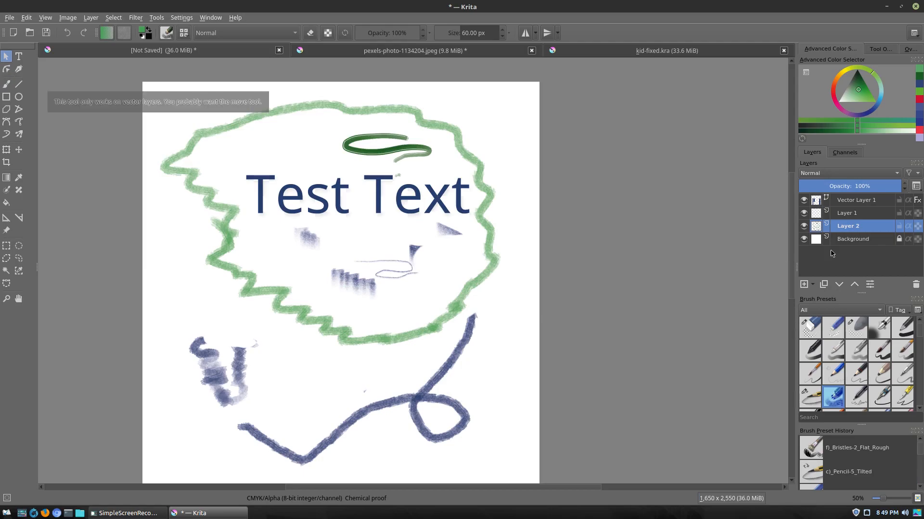
left_click(841, 205)
left_click_drag(391, 209, 357, 332)
Step: Examine the moved text against the green outline and blue brush strokes, both up close and with the whole page in view
scroll(342, 413, "up", 3)
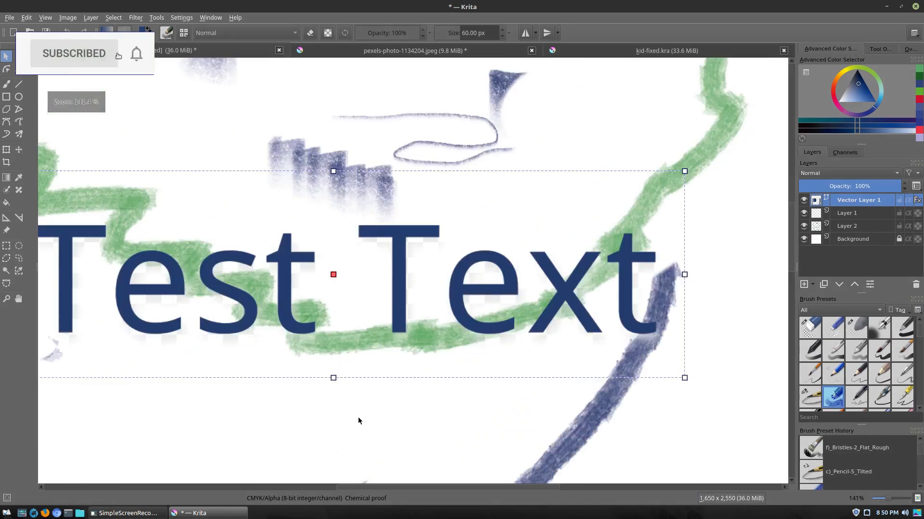
scroll(397, 411, "up", 2)
mouse_move(403, 188)
left_mouse_down()
mouse_move(393, 238)
mouse_move(407, 267)
mouse_move(452, 219)
mouse_move(449, 156)
mouse_move(406, 179)
mouse_move(398, 195)
left_mouse_up()
scroll(405, 307, "down", 3)
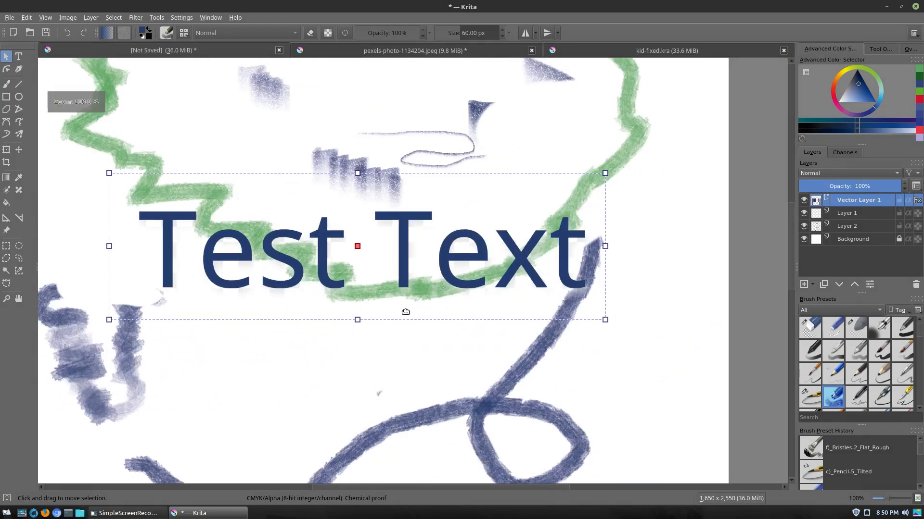
scroll(445, 385, "down", 3)
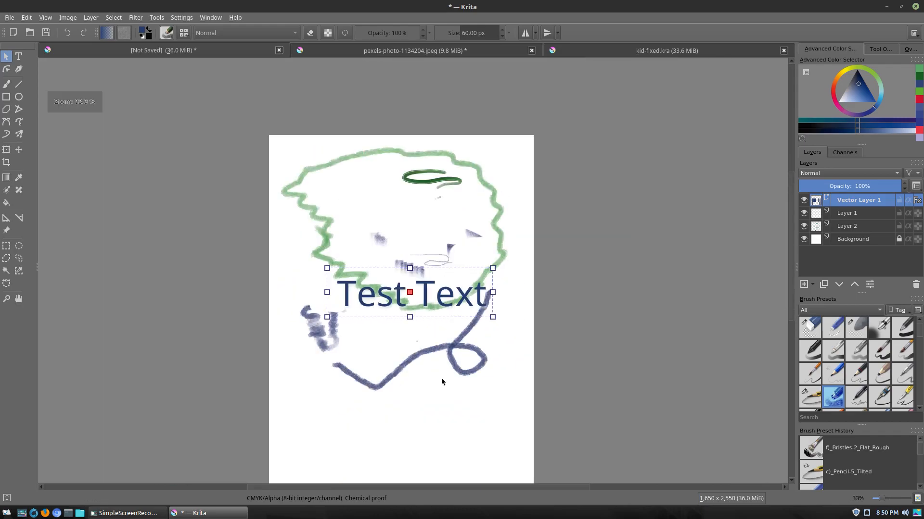
scroll(445, 386, "up", 3)
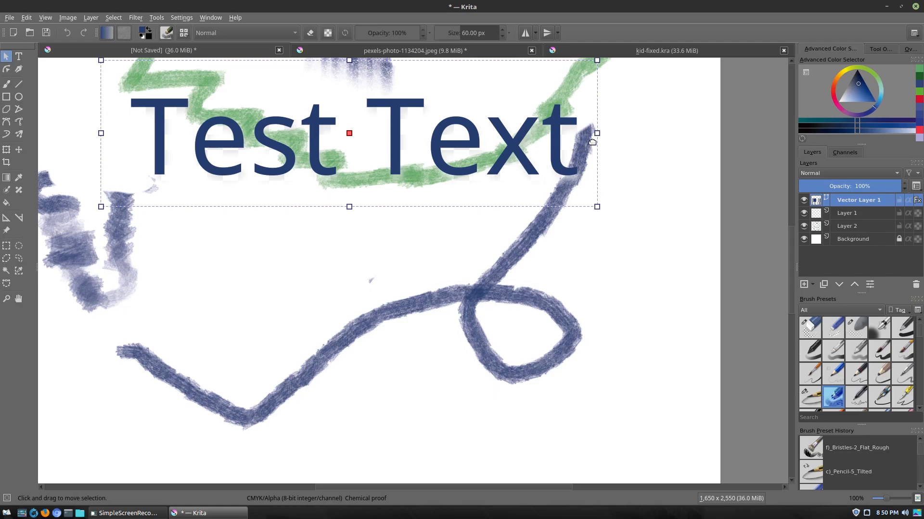
scroll(610, 224, "down", 5)
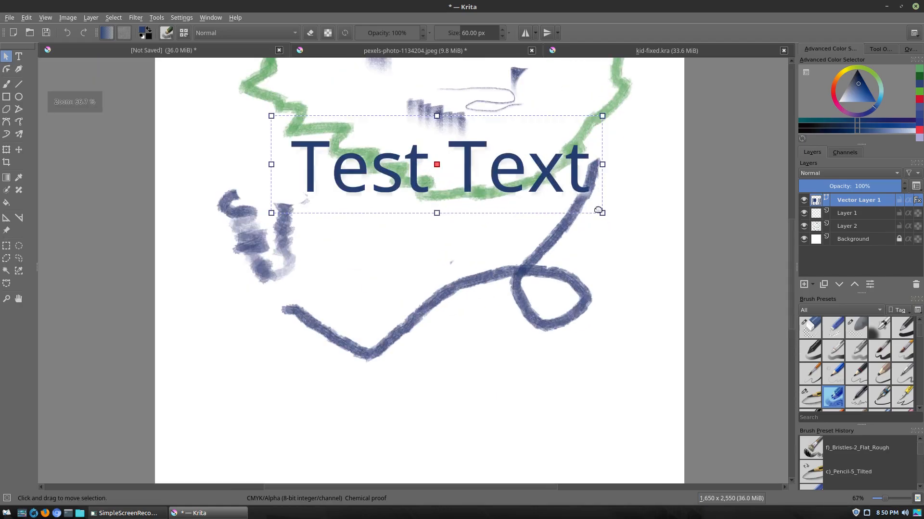
scroll(593, 208, "up", 3)
scroll(446, 311, "down", 1)
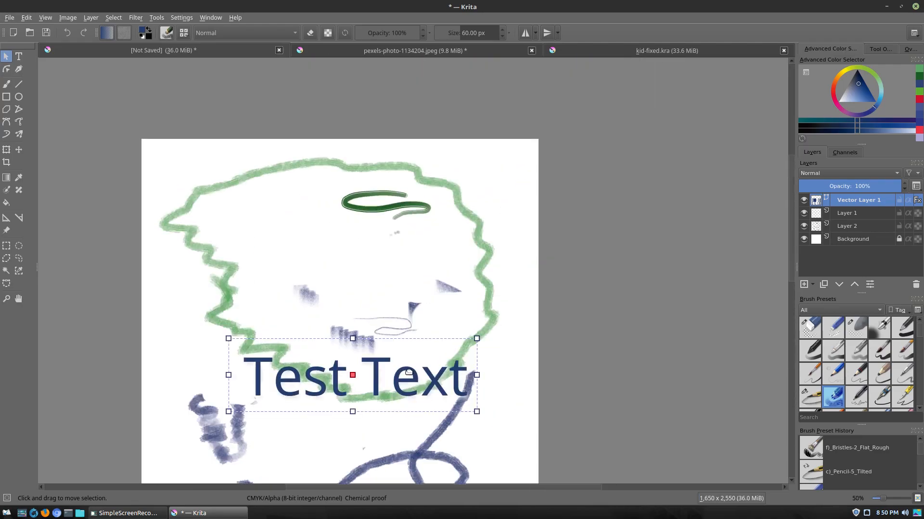
left_click_drag(446, 311, 476, 276)
scroll(464, 267, "up", 1)
scroll(538, 215, "down", 1)
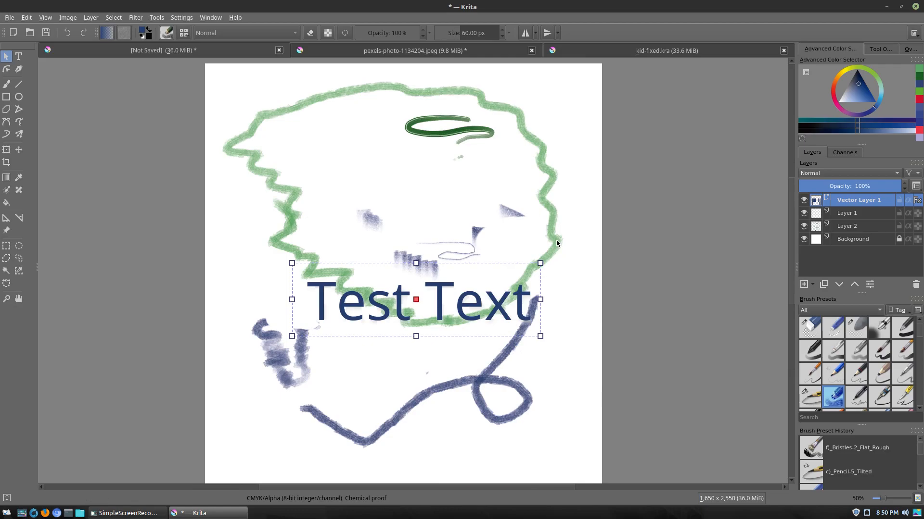
scroll(556, 243, "down", 3)
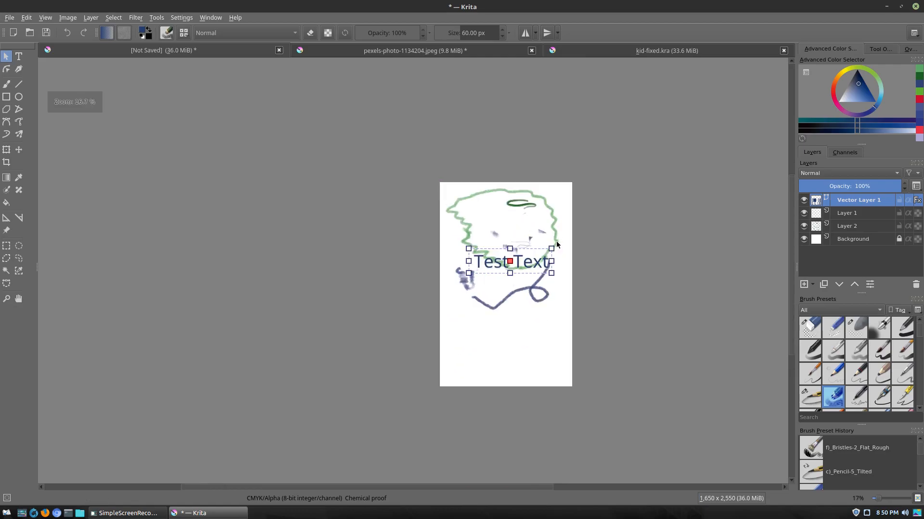
scroll(556, 243, "up", 1)
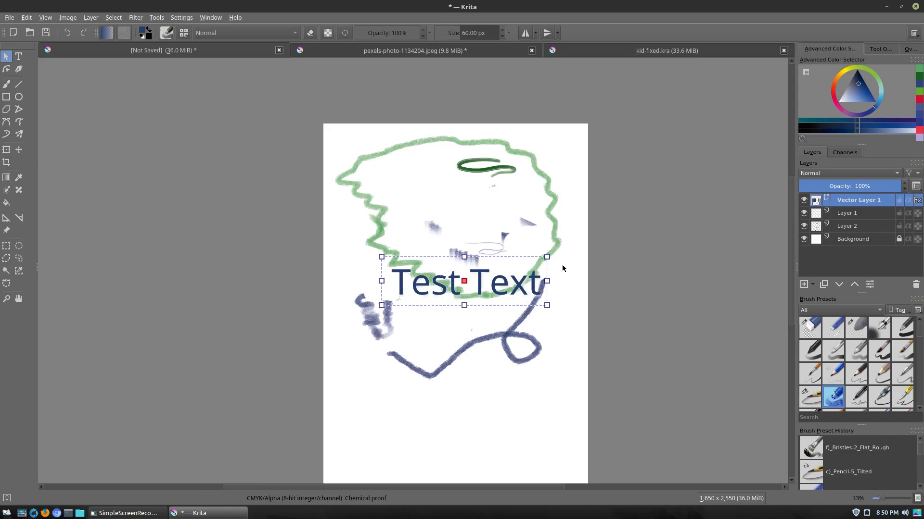